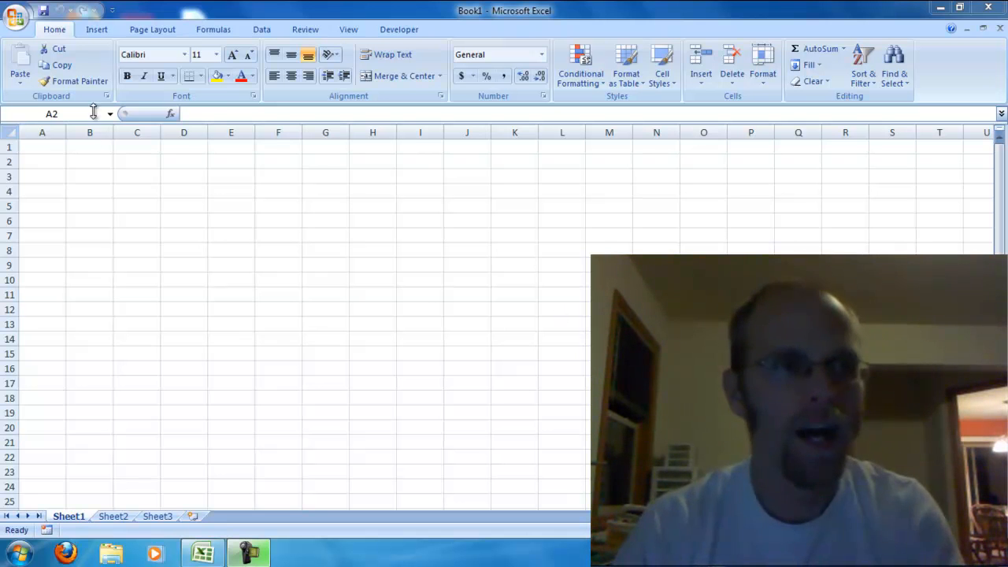
click(42, 161)
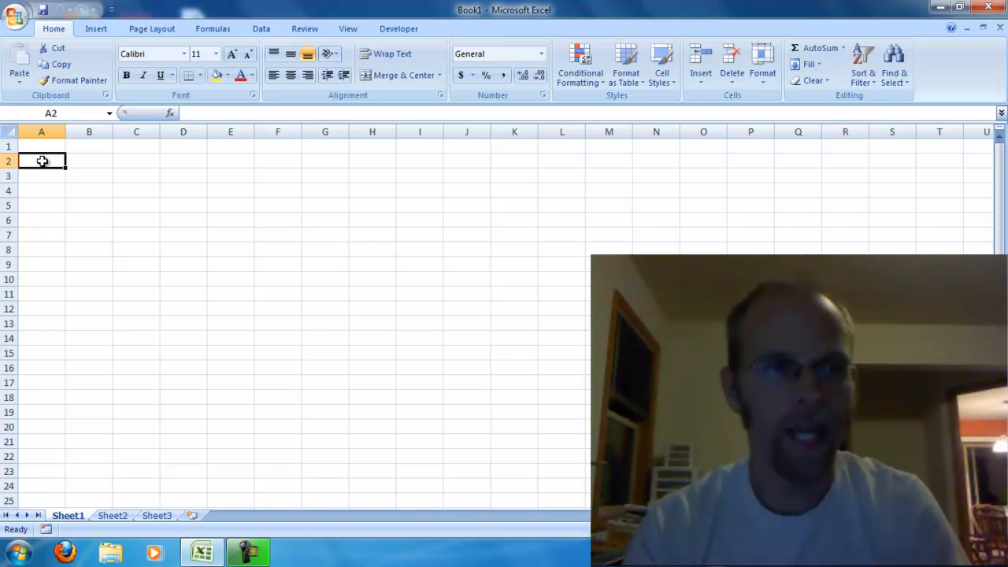
text(GRCS)
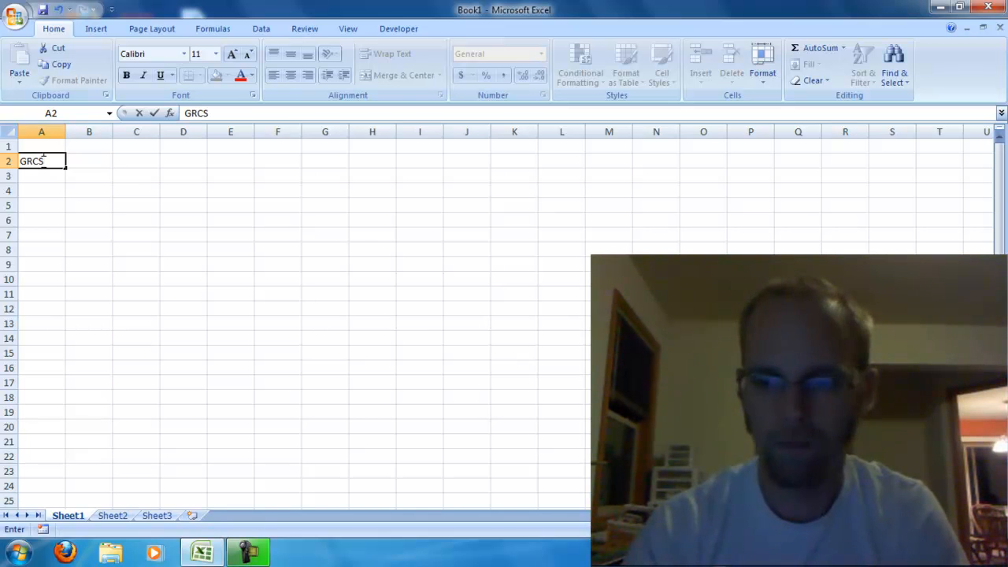
key(Return)
click(43, 162)
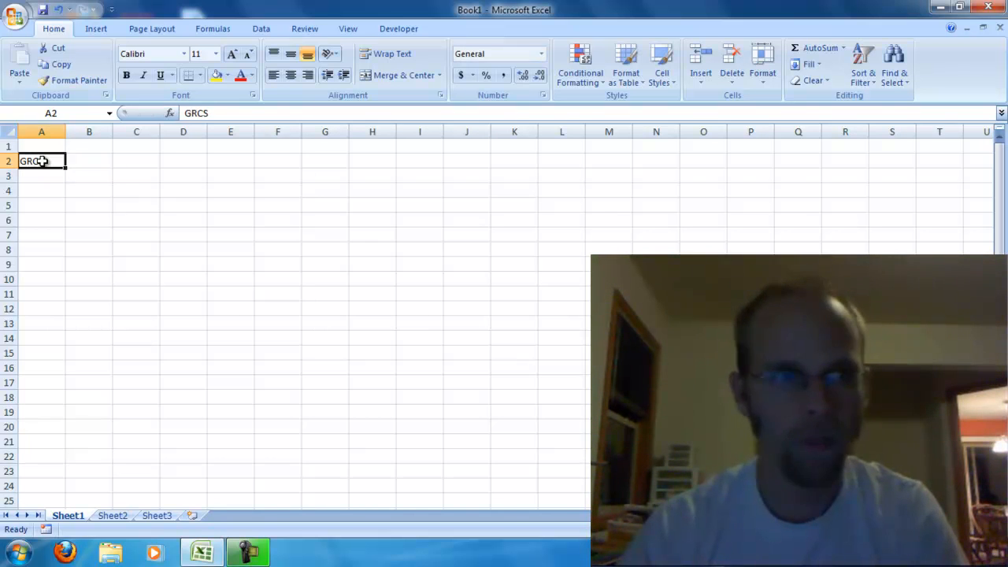
key(Delete)
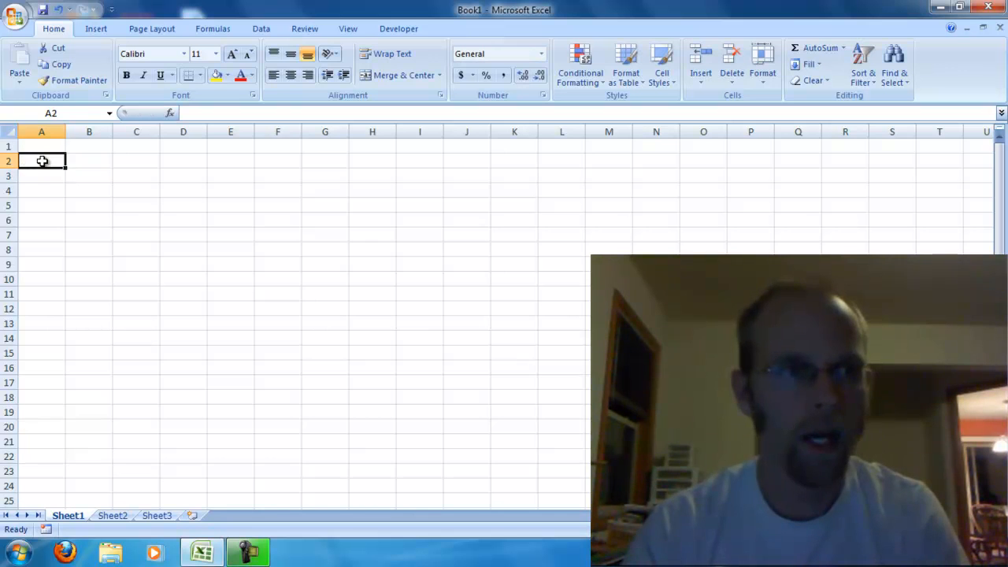
Step: Enter the title GRCS in cell A1
click(41, 147)
text(GRC)
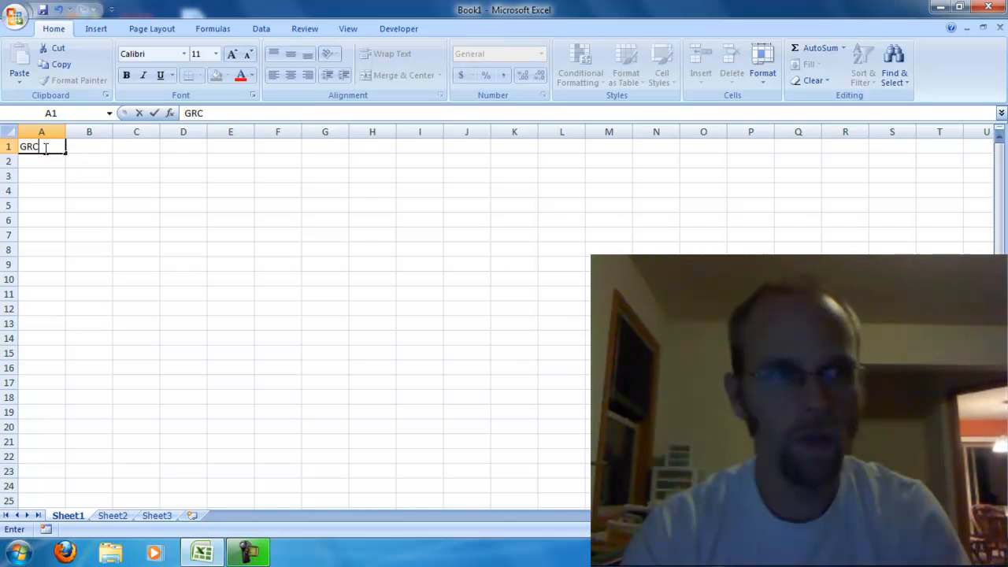
text(S)
click(41, 159)
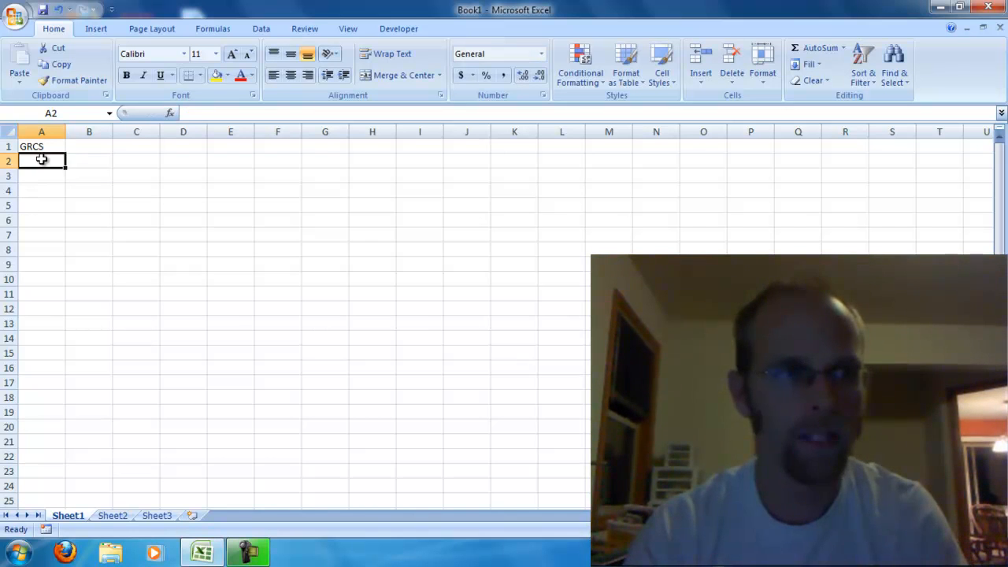
text(Time)
key(Return)
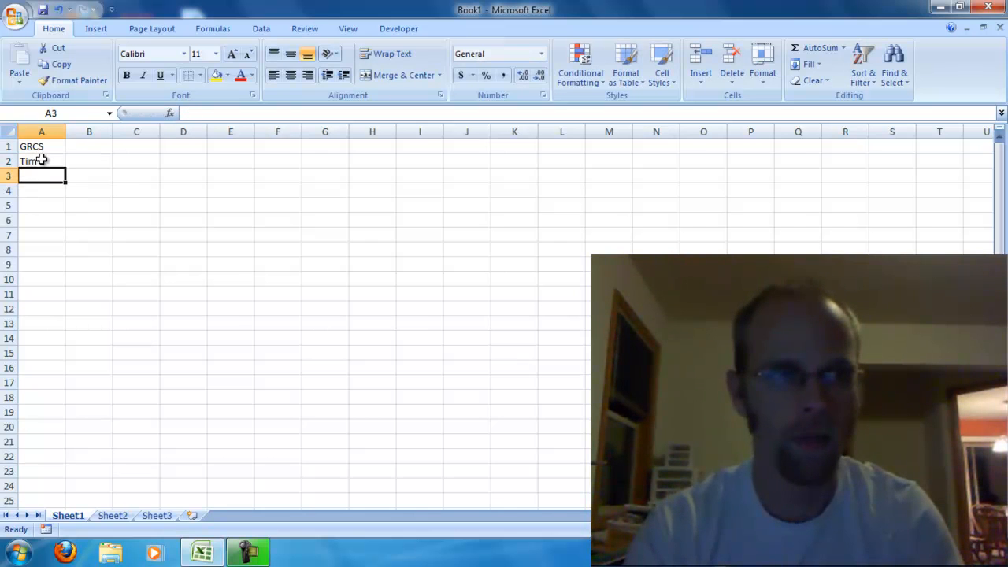
click(41, 159)
key(BackSpace)
key(Tab)
text(Nam)
click(42, 159)
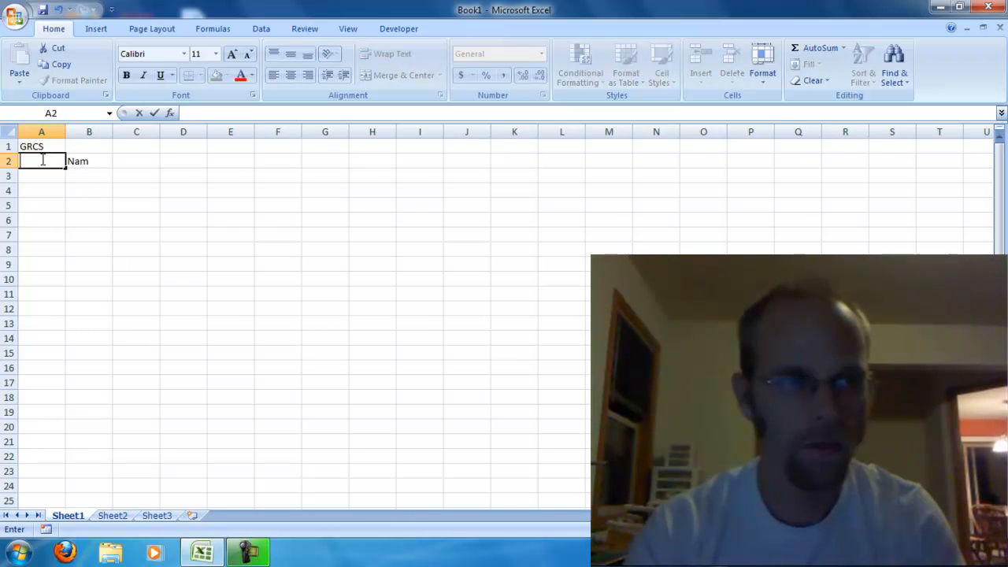
Step: Enter the column headers First Name in B2, replacing its content, and Last Name in C2
key(Tab)
key(BackSpace)
text(First)
text( N)
key(BackSpace)
text(Name)
key(Tab)
text(Last Name)
key(Tab)
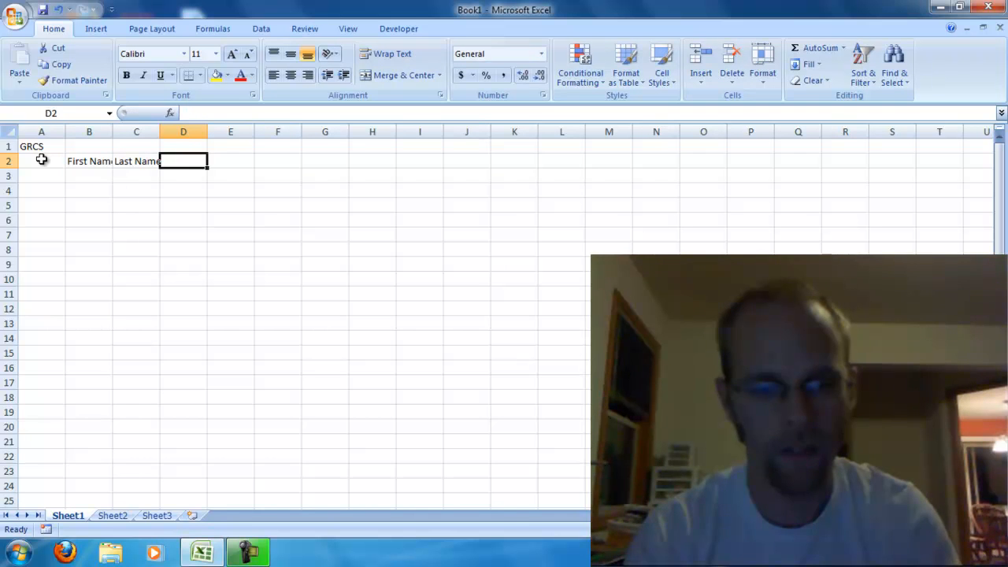
Step: Add the address headers Street, City, State and Zip code in cells D2 to G2
text(Street)
key(Tab)
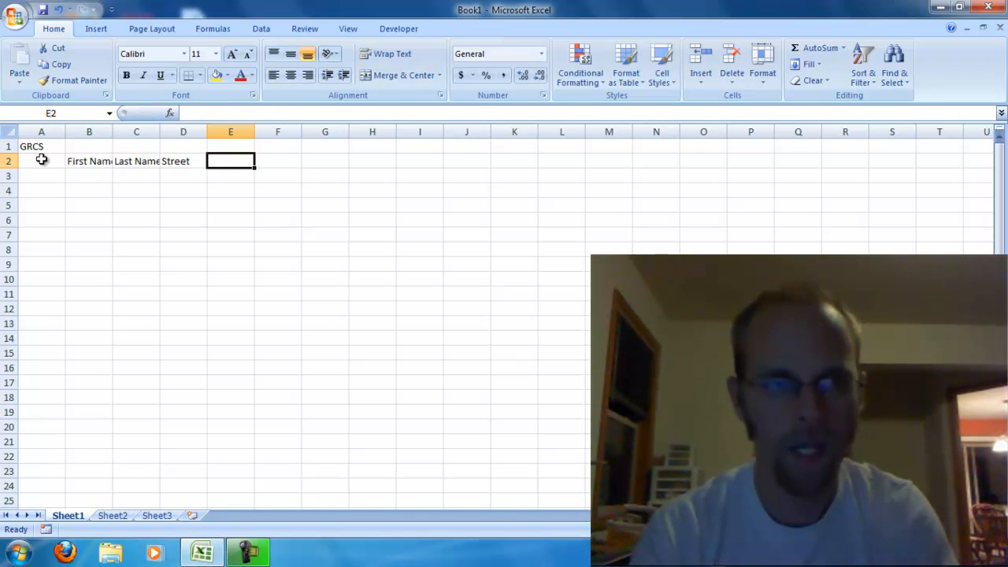
text(City)
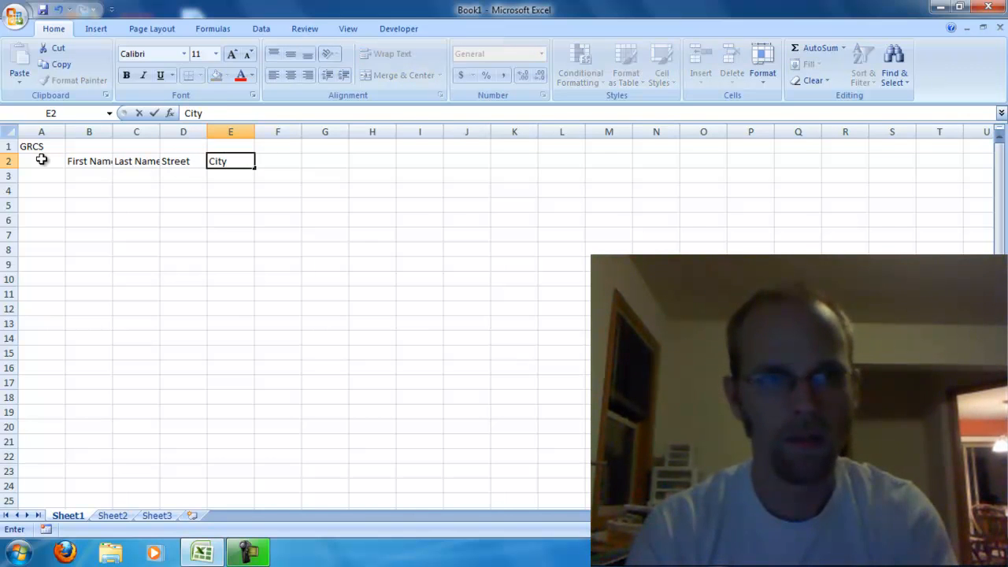
key(Tab)
text(State)
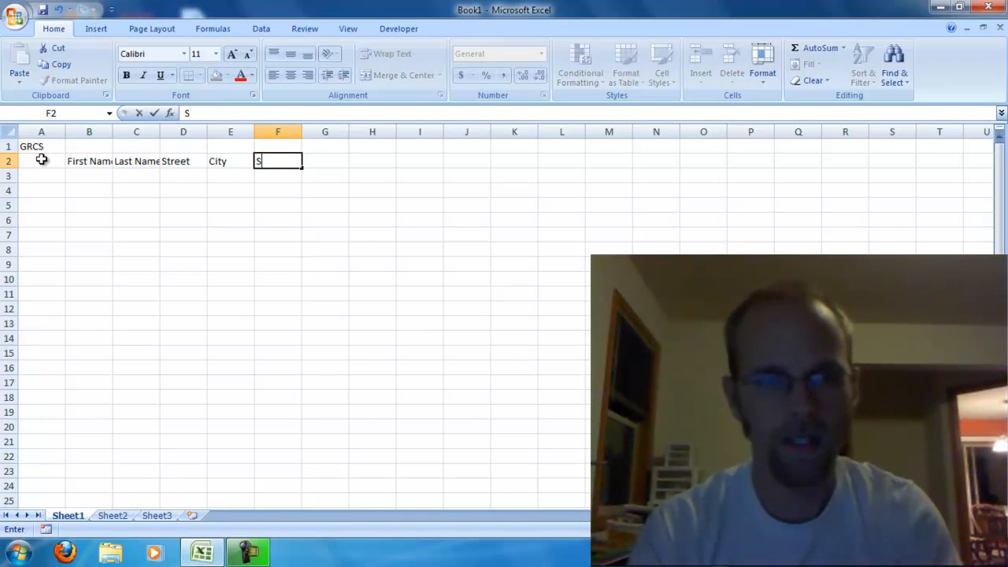
key(Tab)
text(Zi)
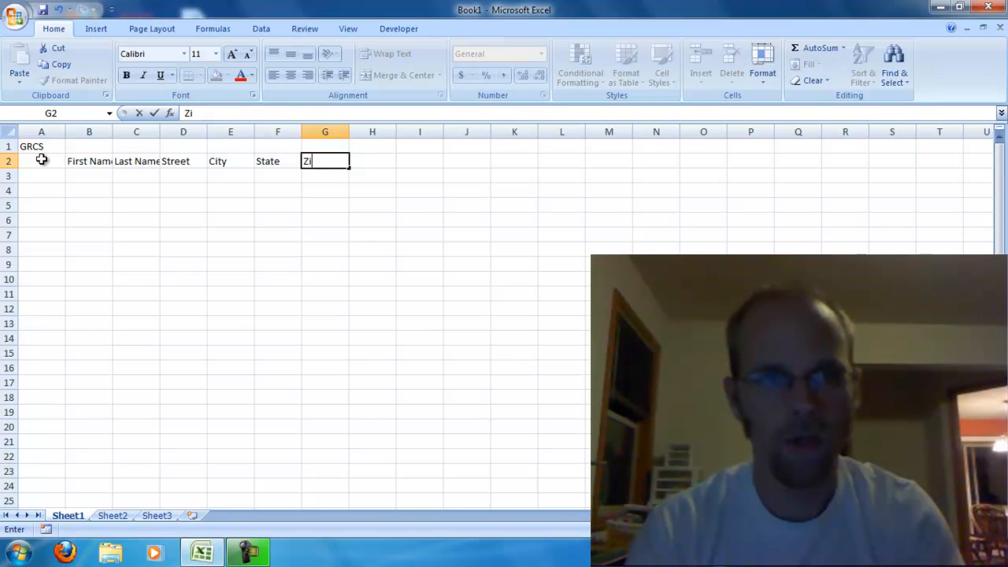
text(p code)
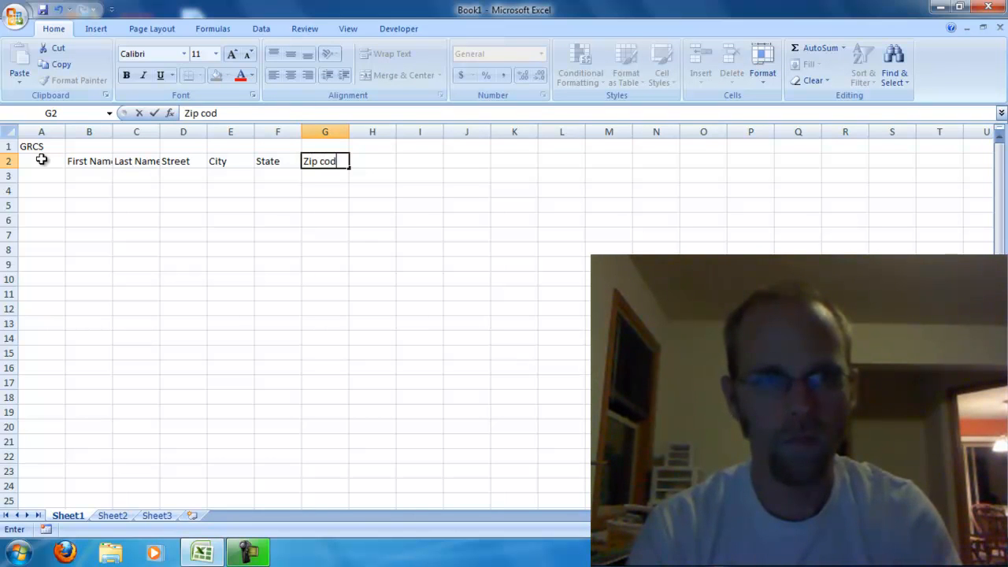
key(Tab)
Step: Add the contact headers Phone, Cell and Email in cells H2 to J2
text(Phone)
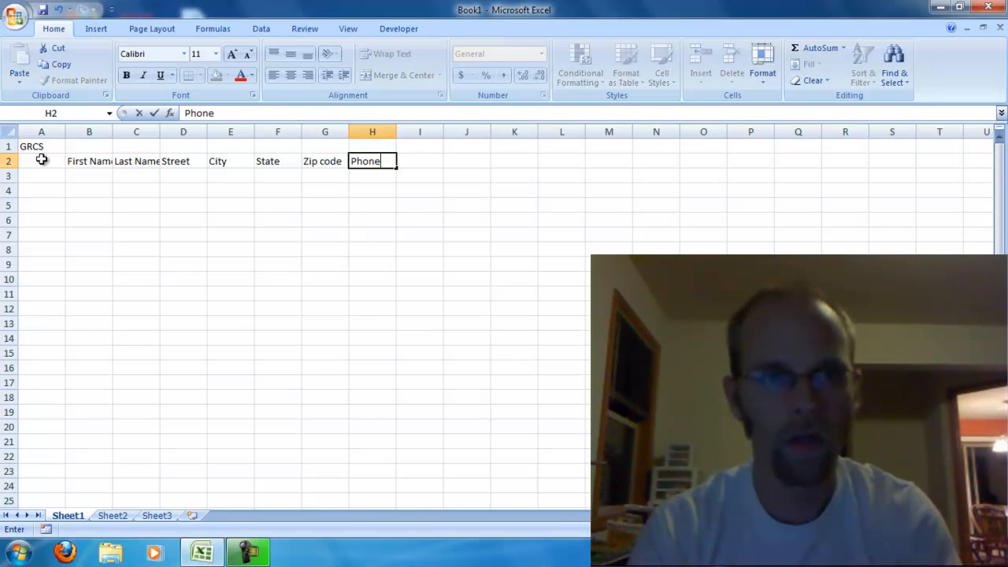
key(Tab)
text(Cell)
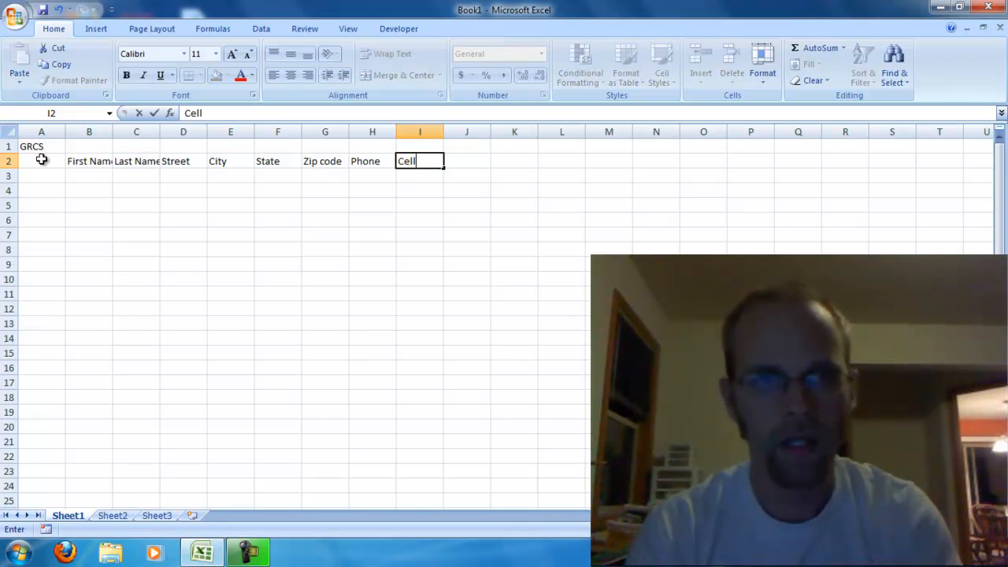
key(Tab)
text(Email)
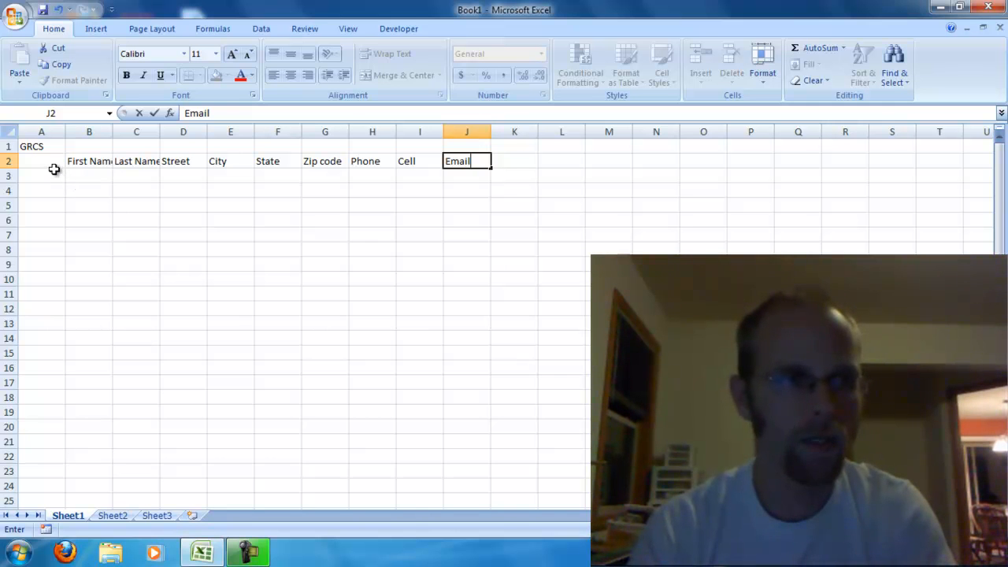
Step: Fill cells B3 to B7 of the First Name column with five sample first names
click(82, 174)
text(Tim)
key(Return)
text(Joe)
key(Return)
text(Bob)
key(Return)
text(Susan)
key(Return)
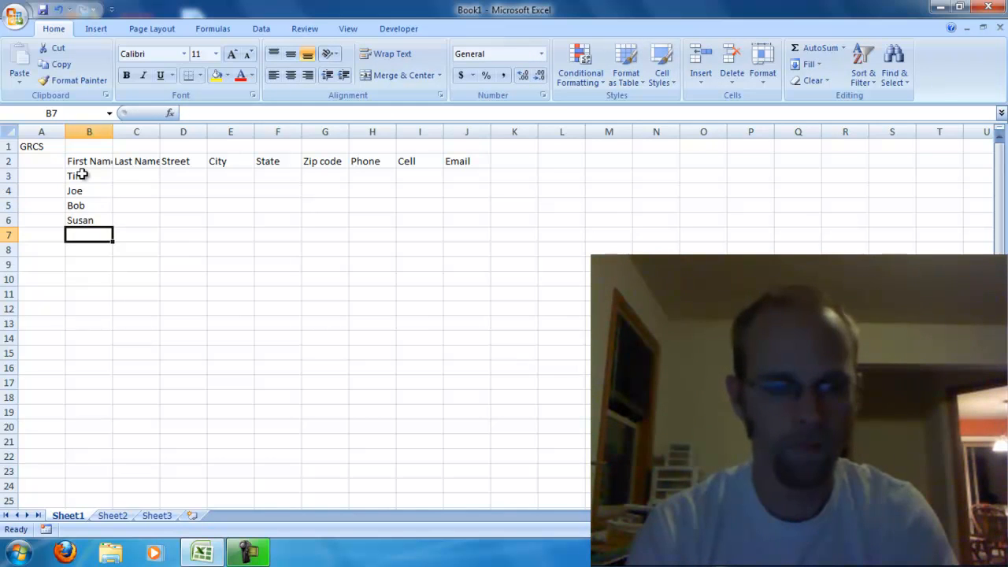
text(J)
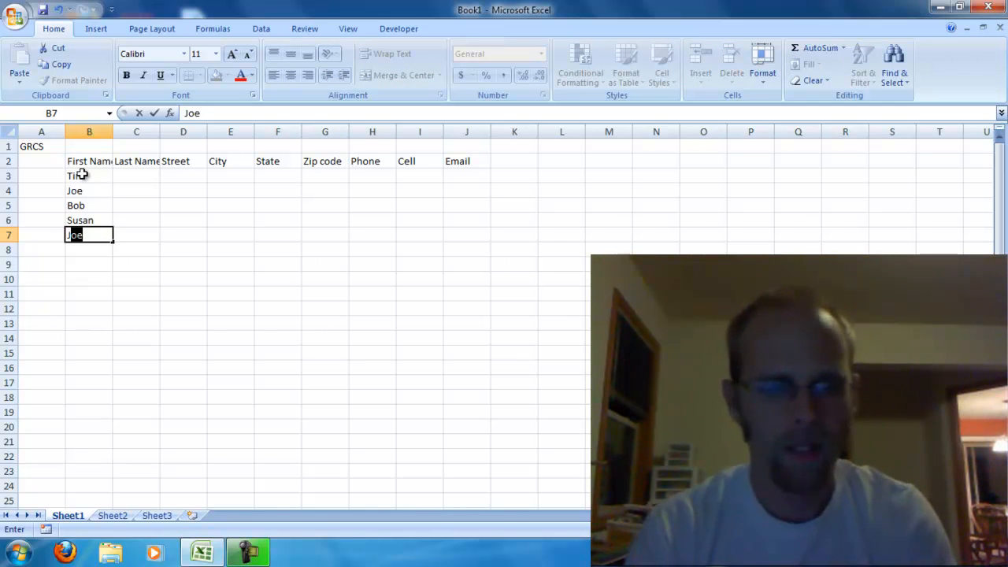
text(ulie)
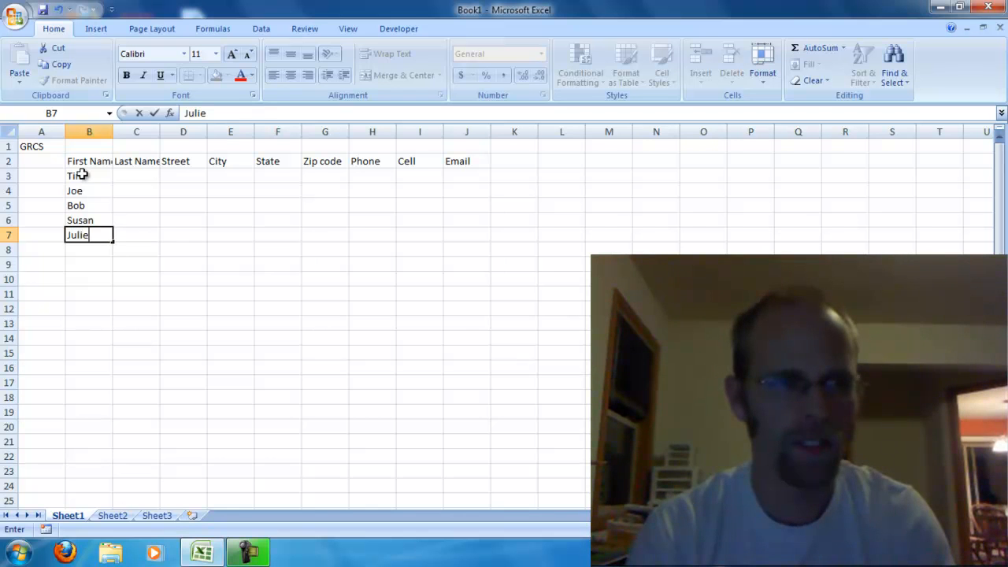
key(Return)
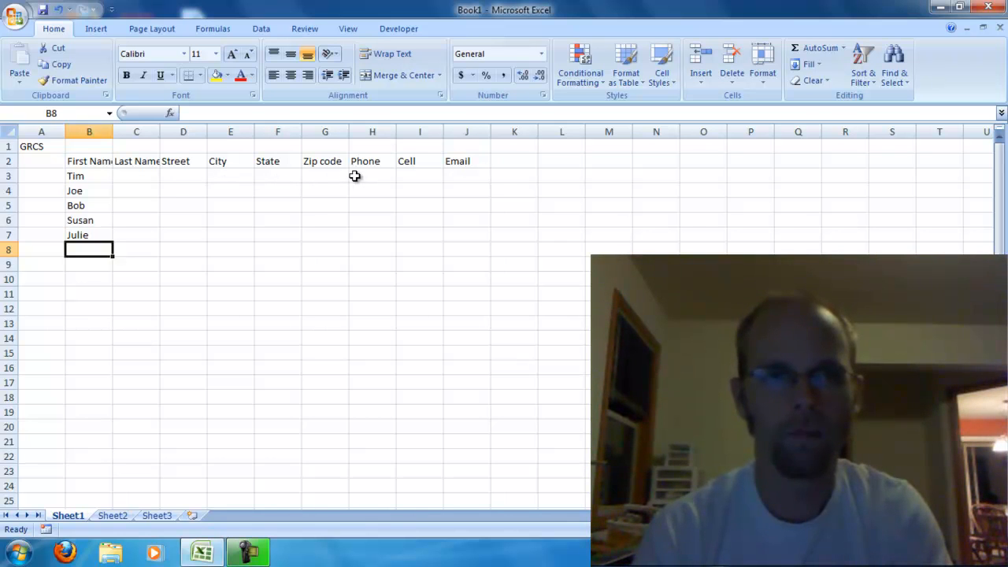
Step: Enter the section heading Grades in cell K1
click(499, 159)
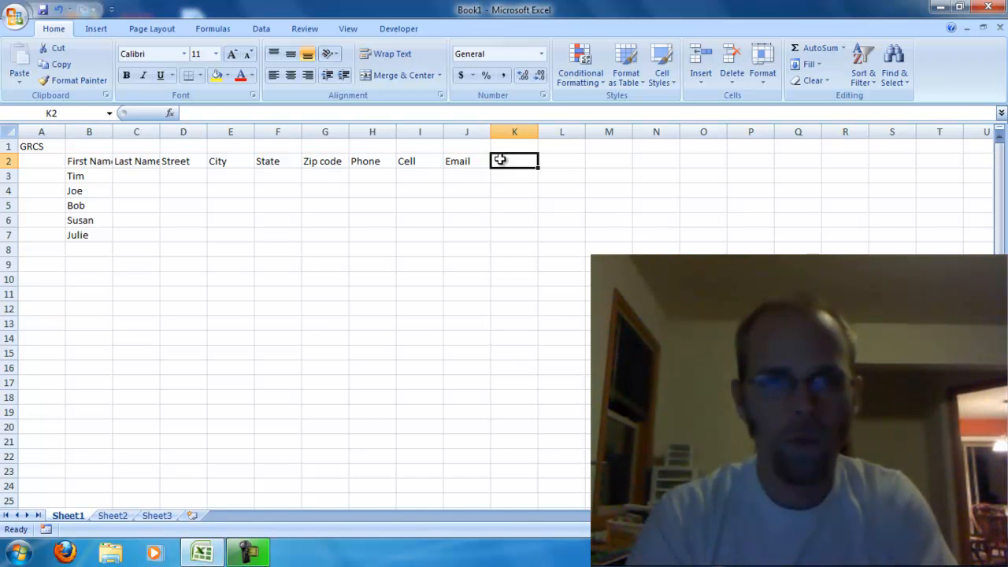
click(514, 146)
text(Grades)
Step: Enter the course headers Adv Alg, Geo and Int Alg in cells K2 to M2 below the Grades heading
click(513, 161)
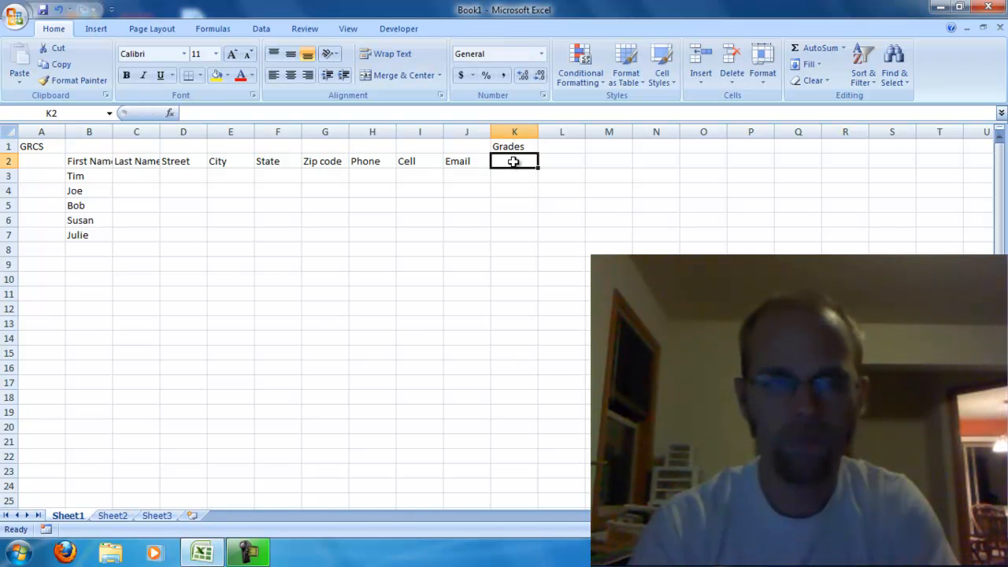
text(A)
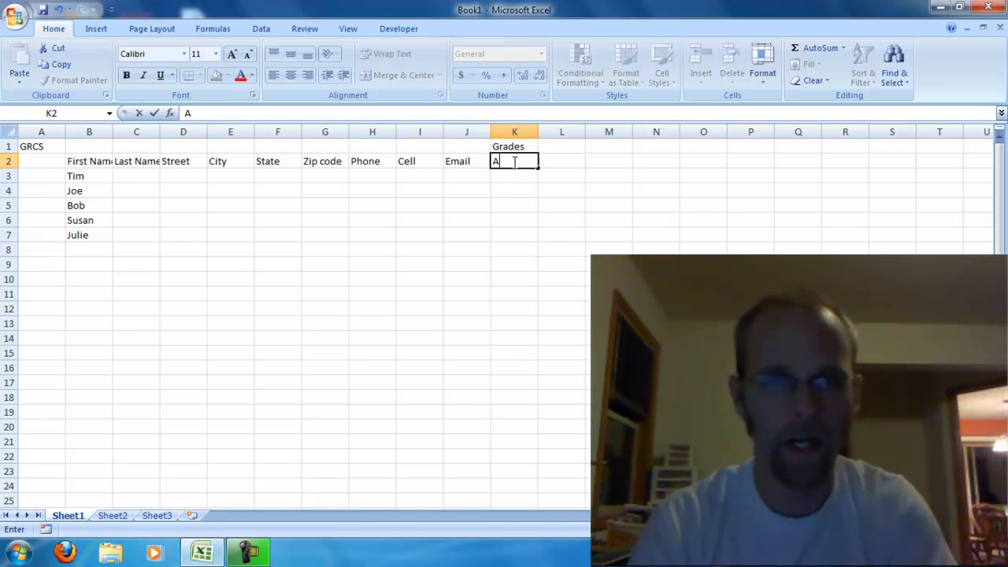
text(dv ALg)
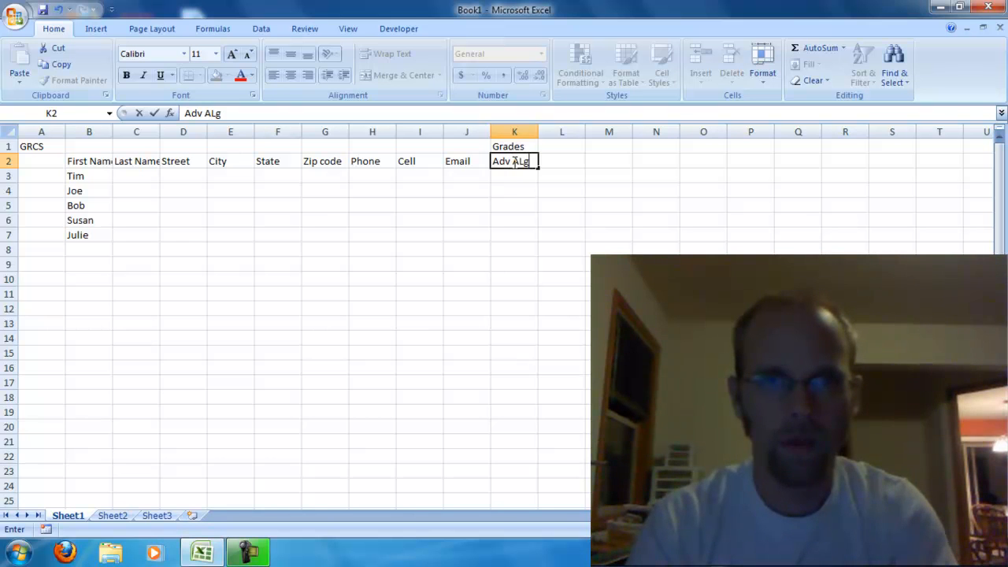
key(Tab)
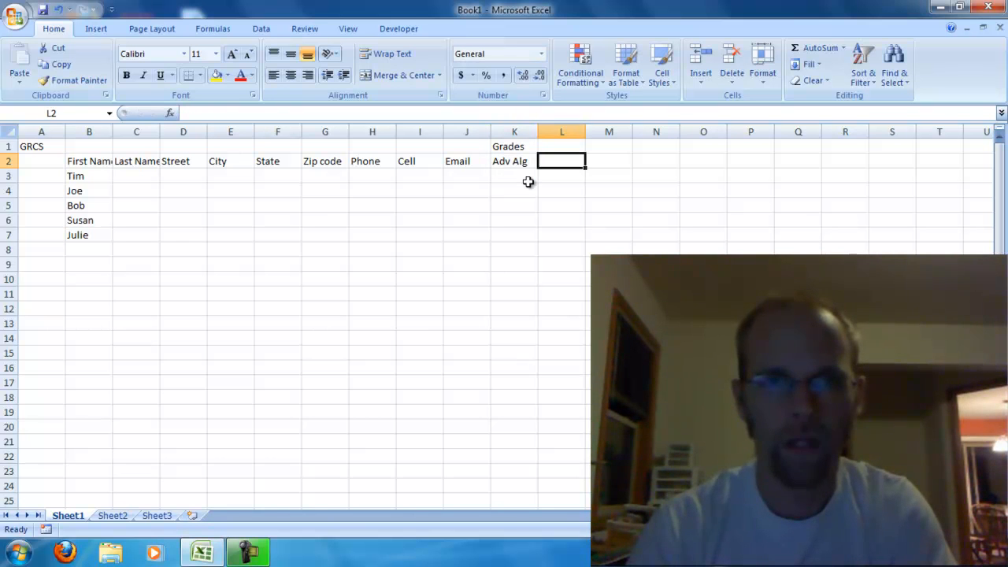
text(GEo)
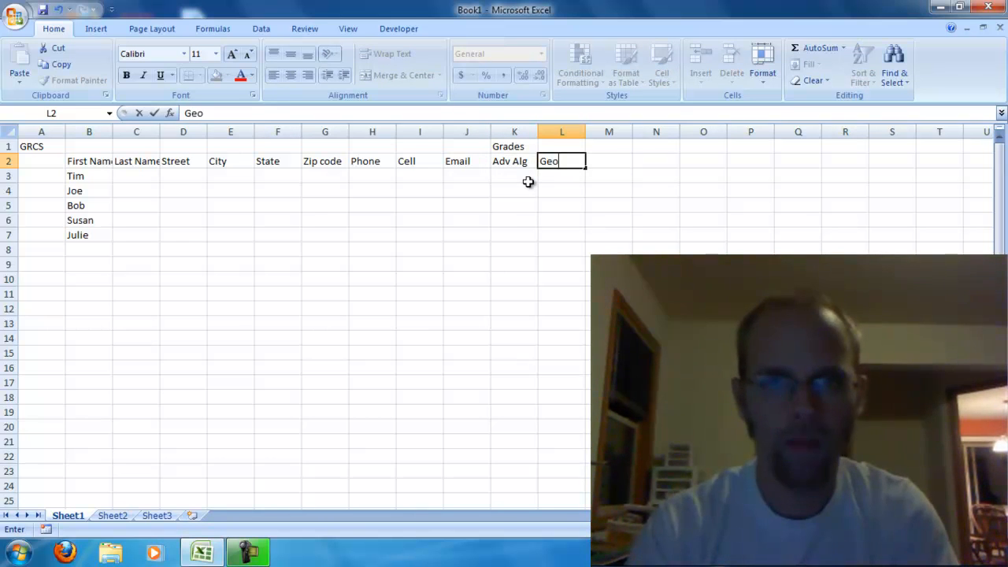
key(Tab)
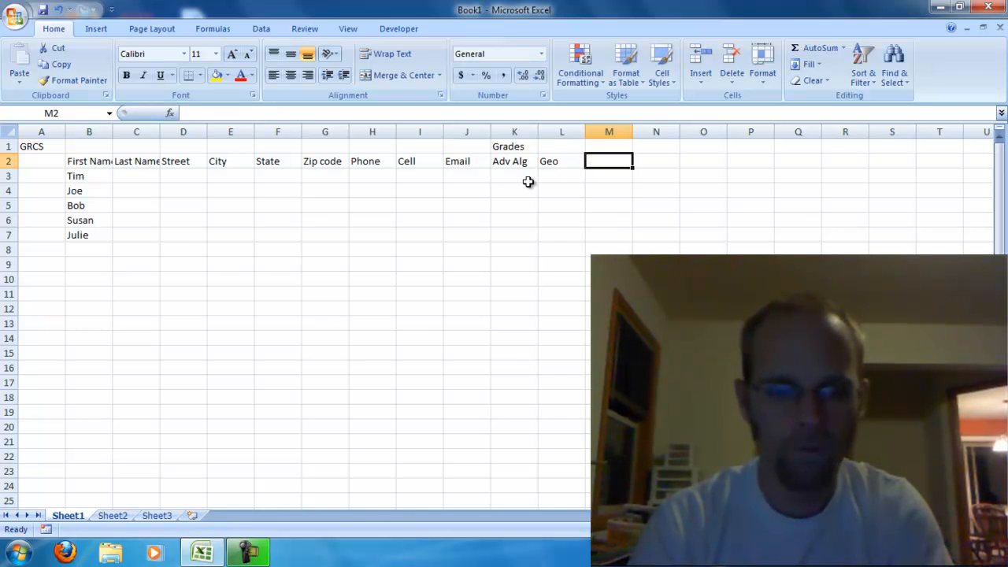
text(Int Alg)
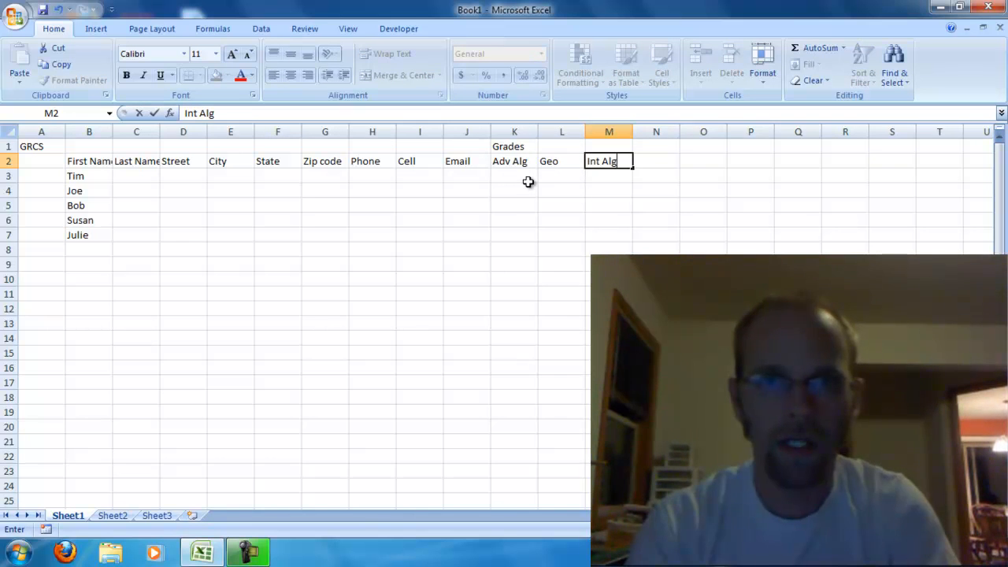
key(Tab)
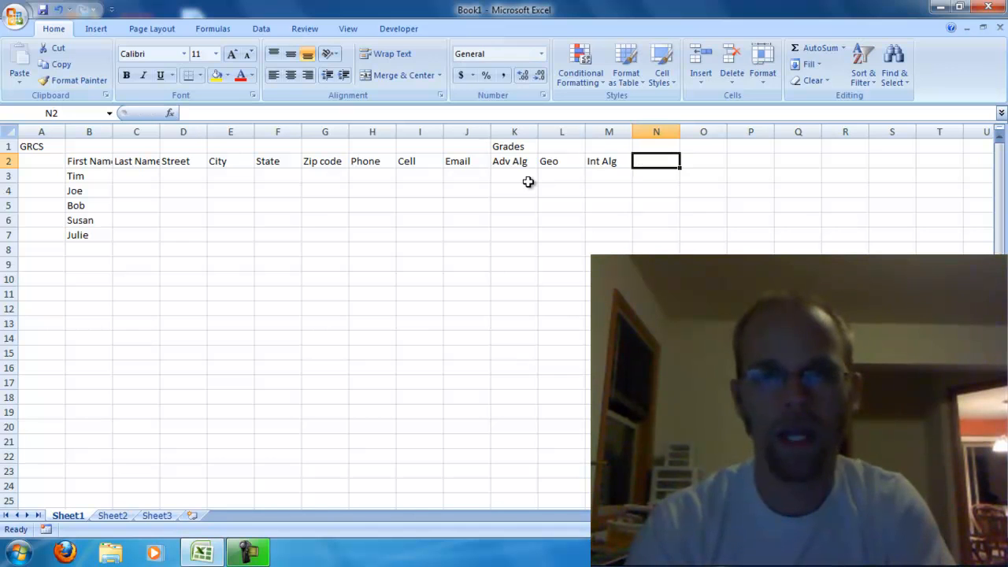
Step: Continue the course headers with Pre calc, AP Calc, AP Stats and FST in cells N2 to Q2
text(Pre calc)
key(Tab)
text(AP Cald)
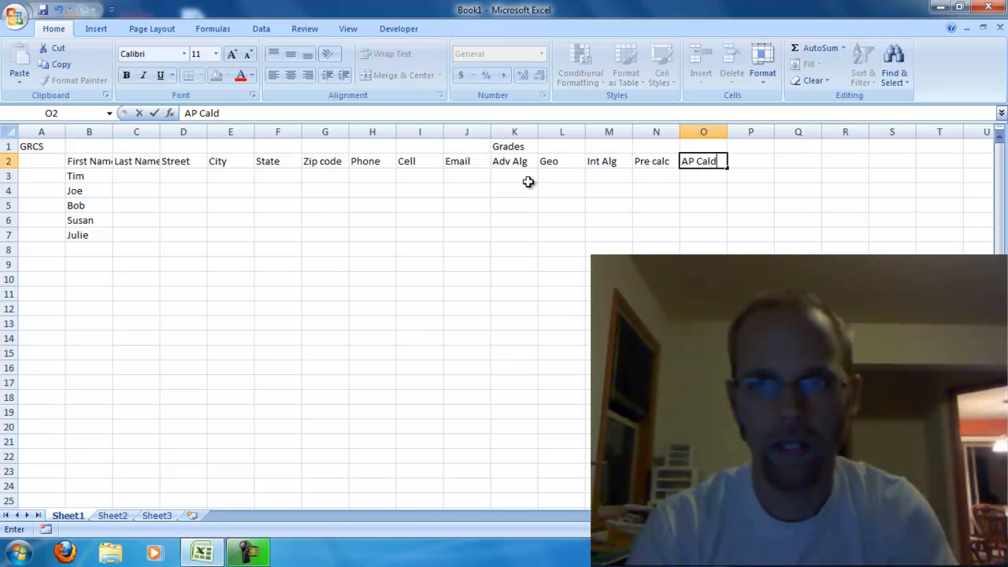
key(Tab)
text(AP)
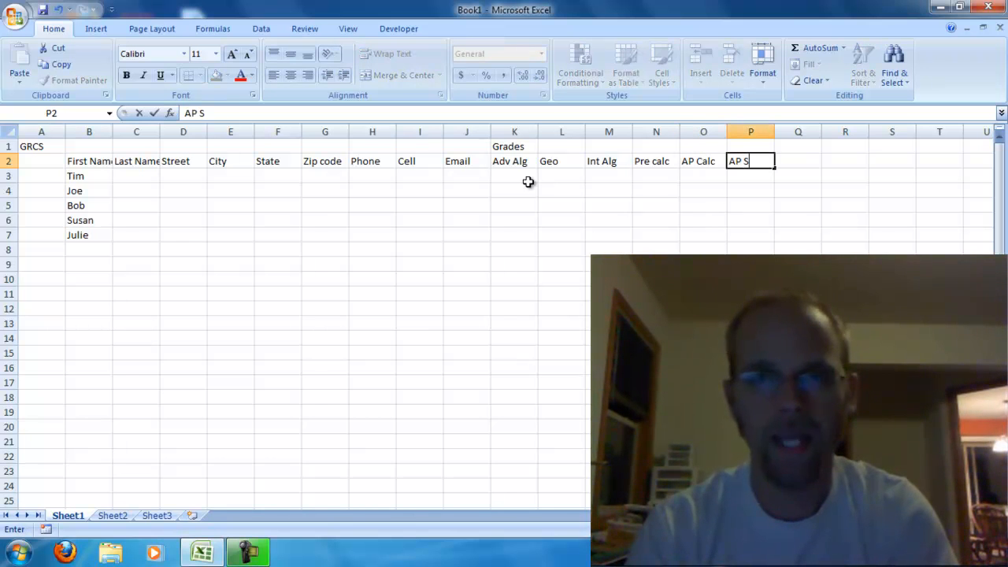
text( Stats)
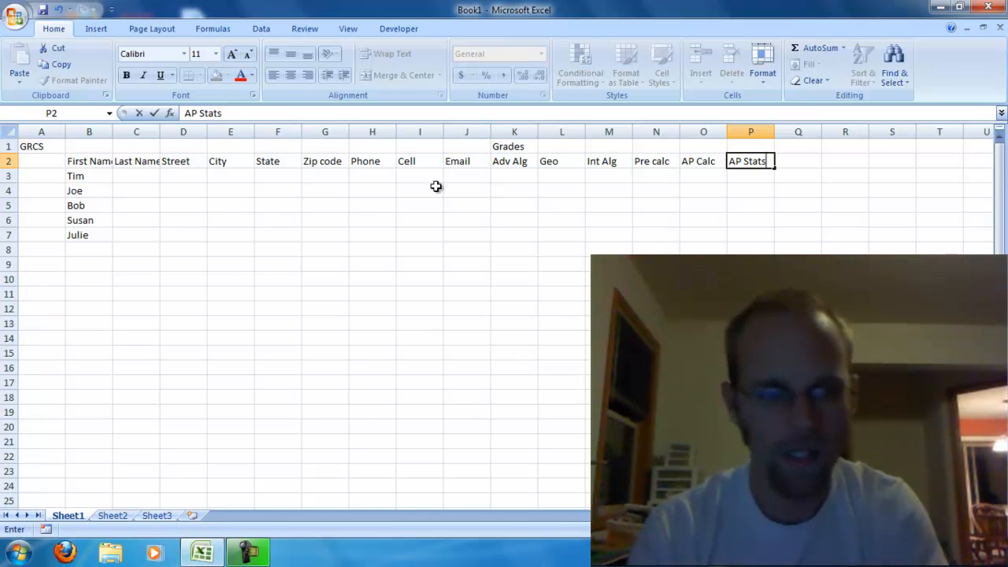
key(Tab)
text(FST)
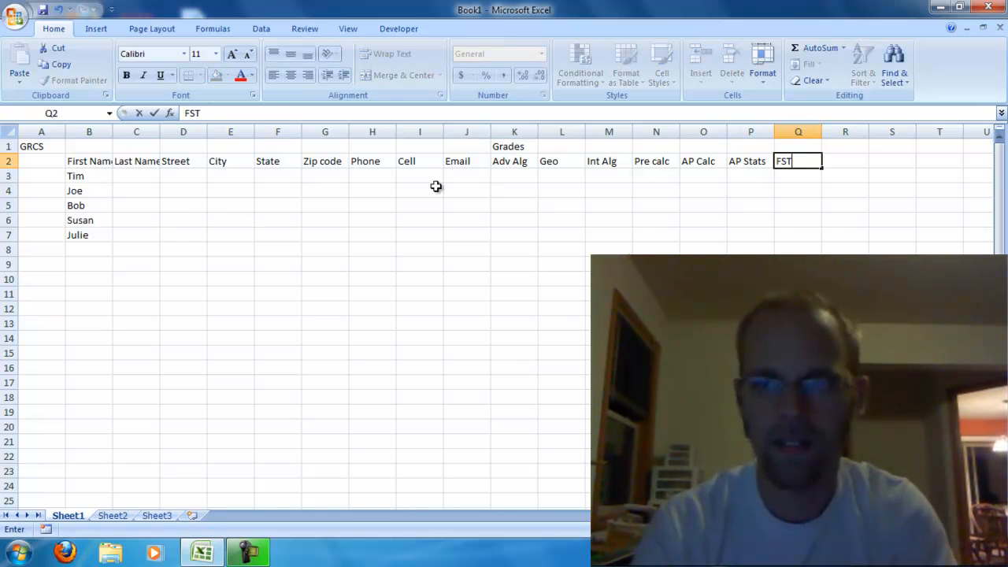
key(Tab)
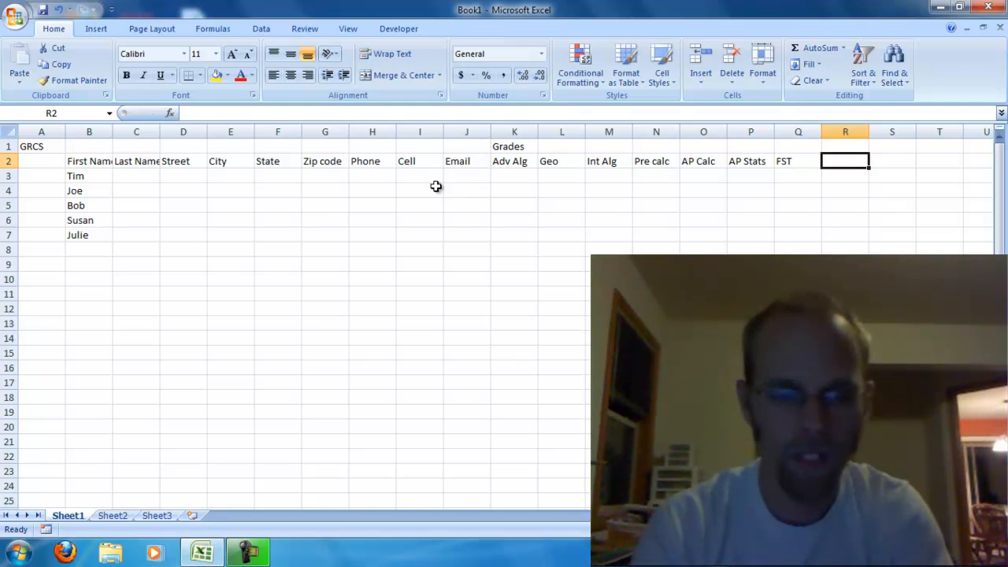
Step: Add the course headers Modern, CC and Comp in cells R2 to T2 of the Grades section
text(Modern)
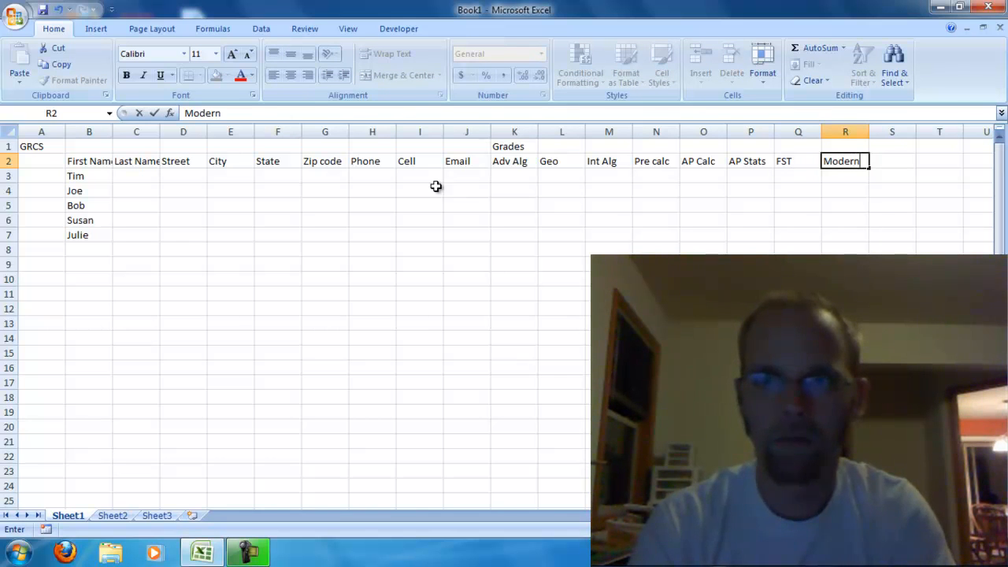
key(Tab)
text(CC)
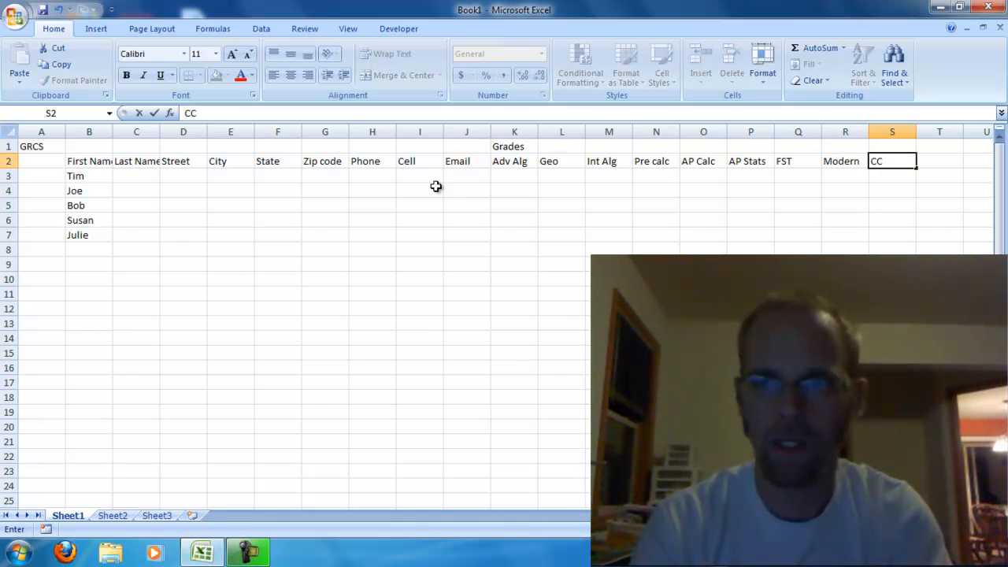
key(Tab)
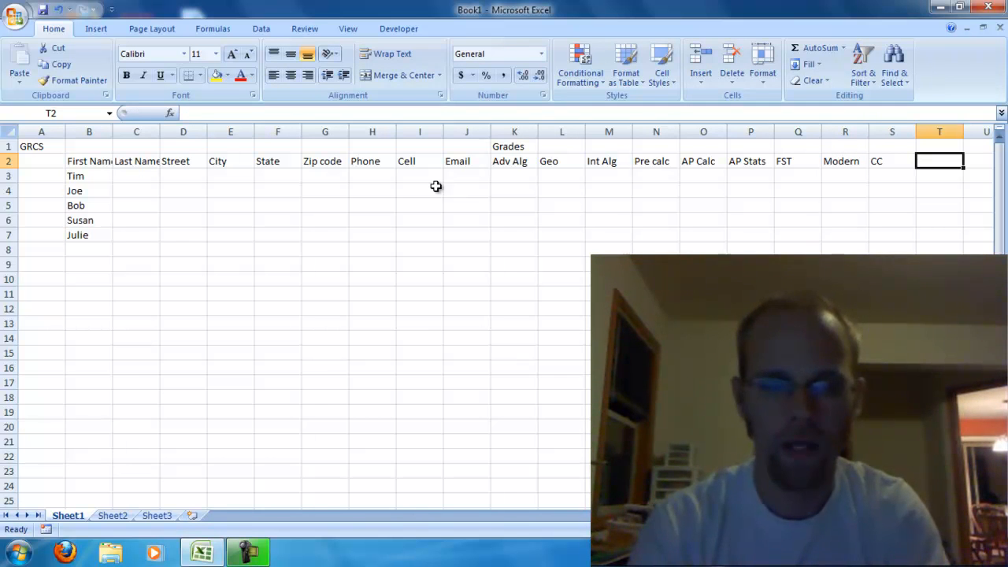
text(Comp)
key(Tab)
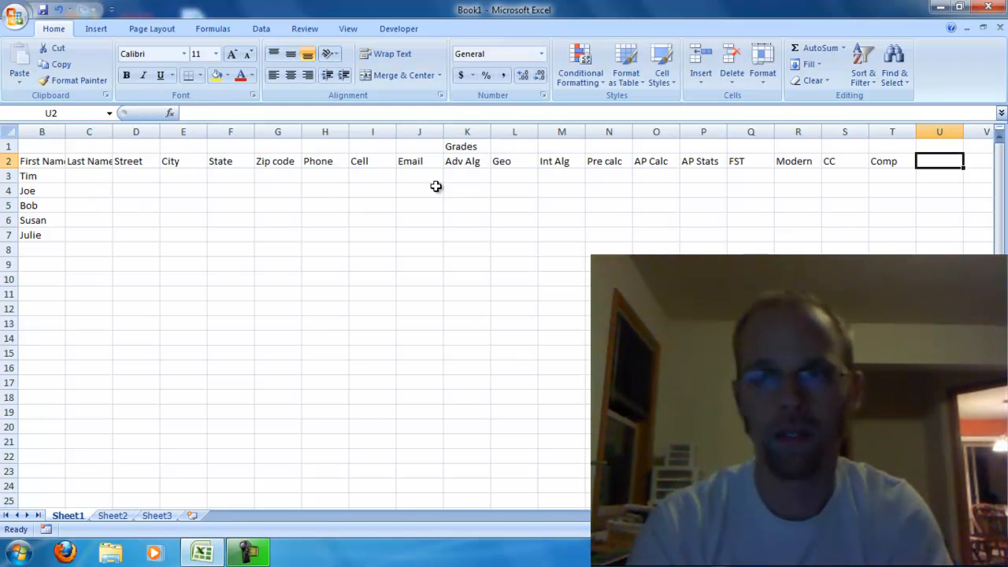
Step: Enter the course header Adv Comp in cell U2
text(Adc)
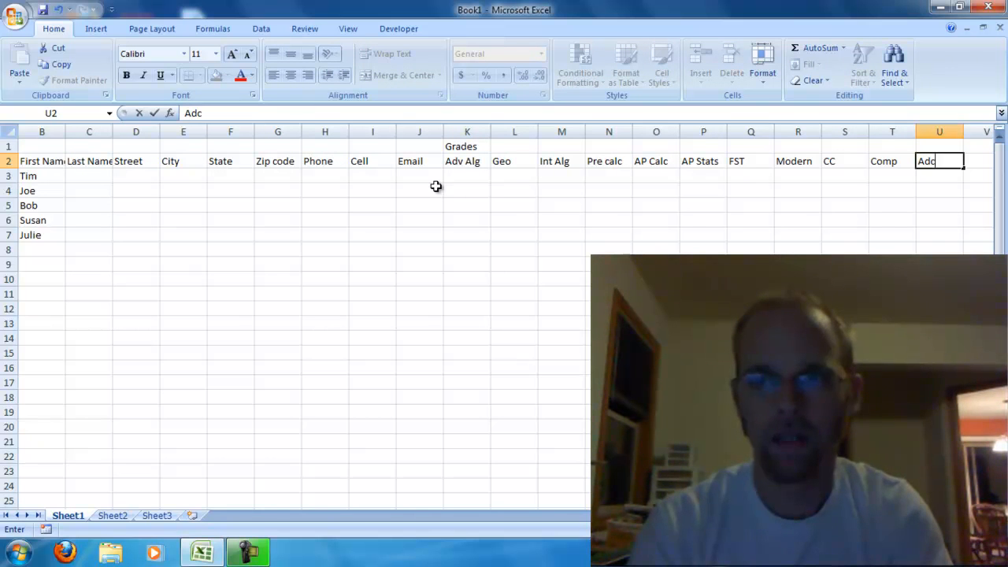
key(BackSpace)
text(v X)
text(O)
key(BackSpace)
key(BackSpace)
text(CO)
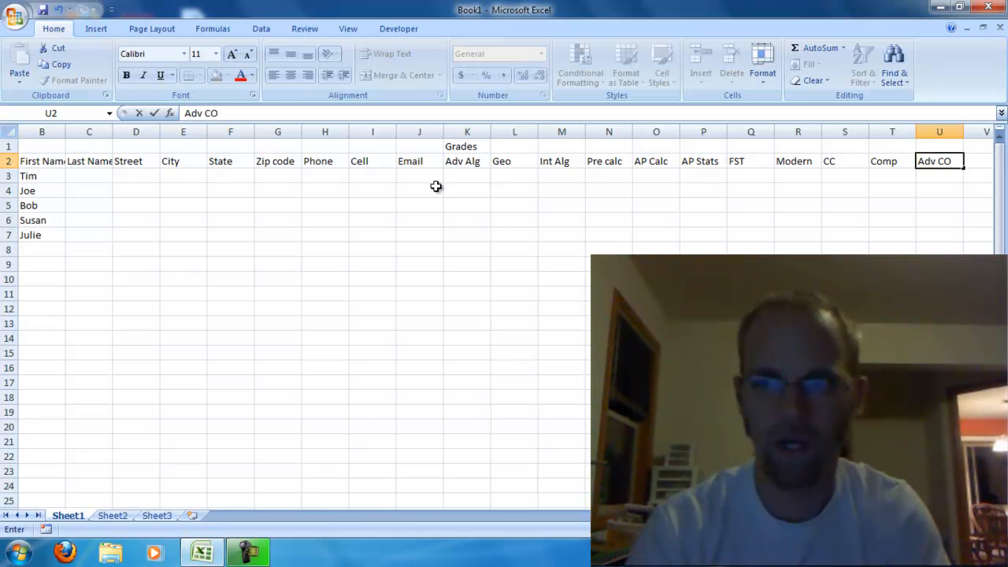
key(BackSpace)
text(omp)
key(Tab)
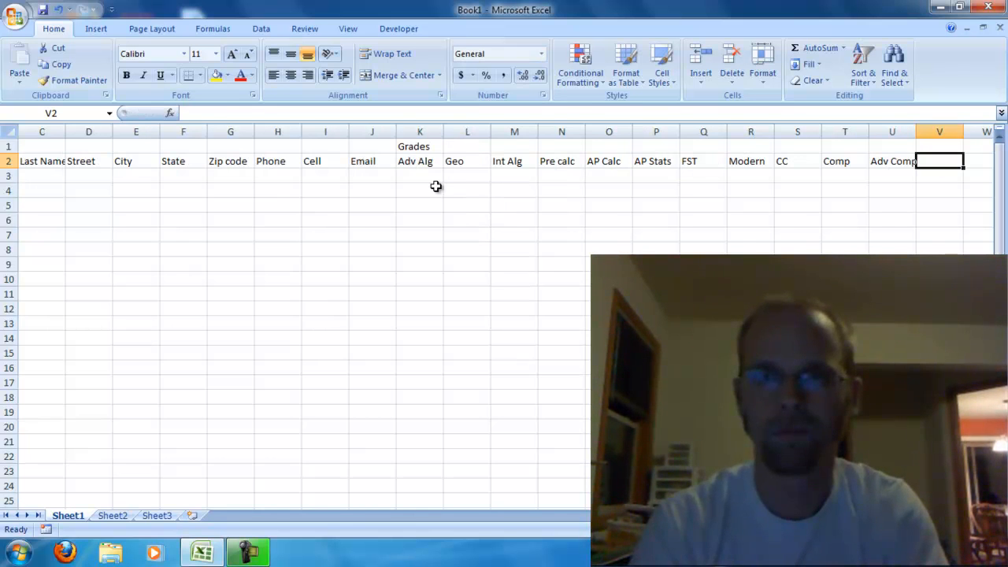
Step: Enter the course headers World and Brit in cells V2 and W2
text(Wo)
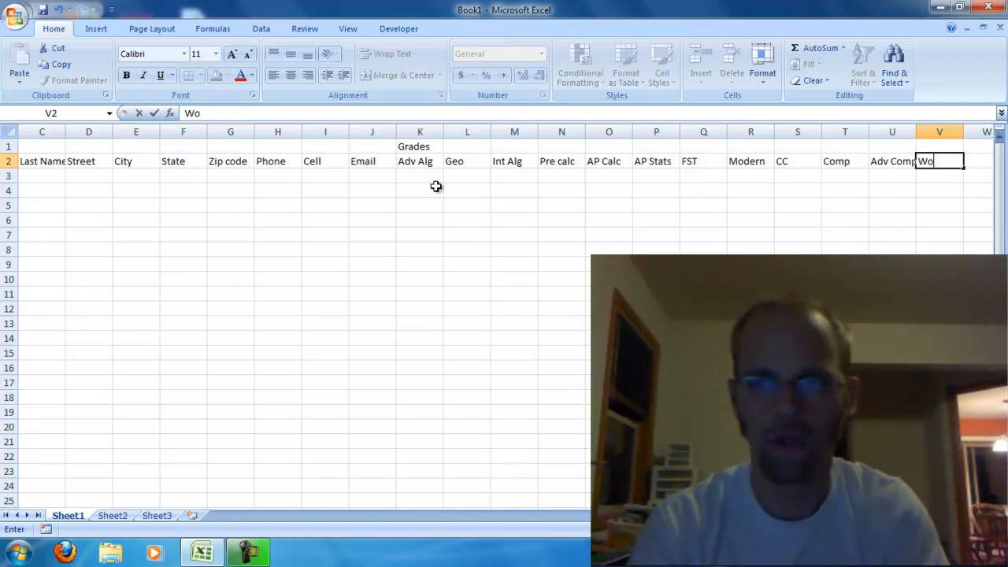
text(l)
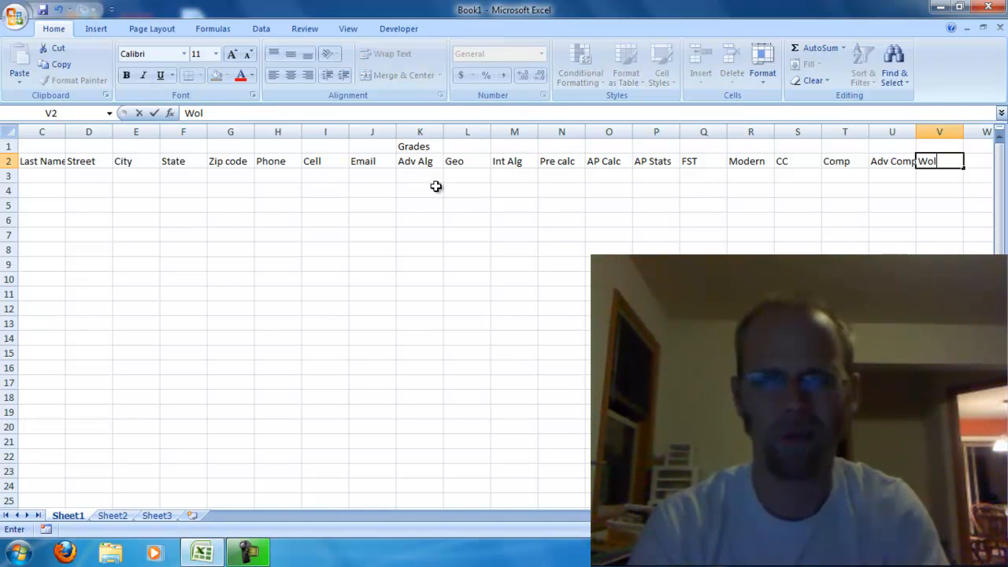
key(BackSpace)
text(rl)
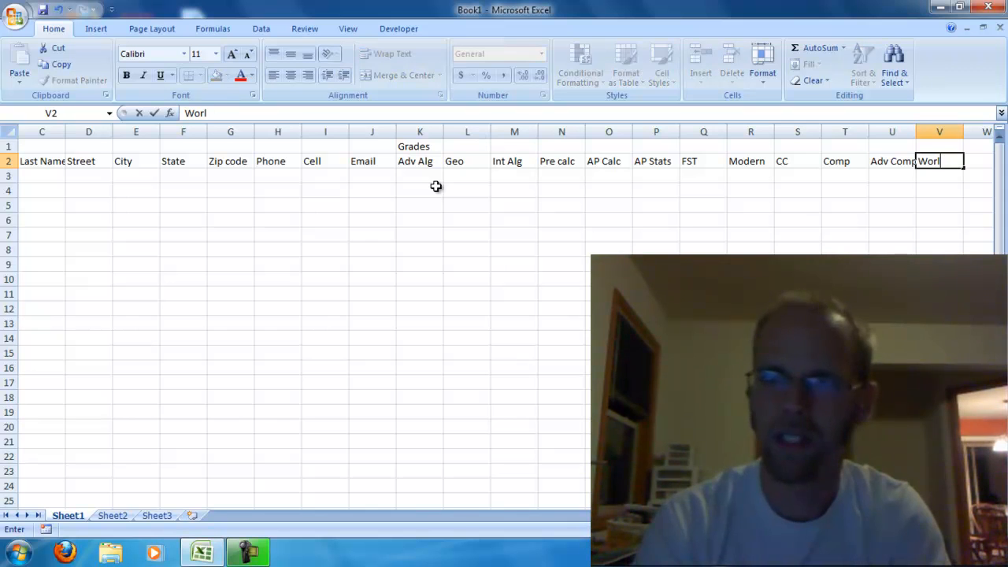
text(d)
key(Tab)
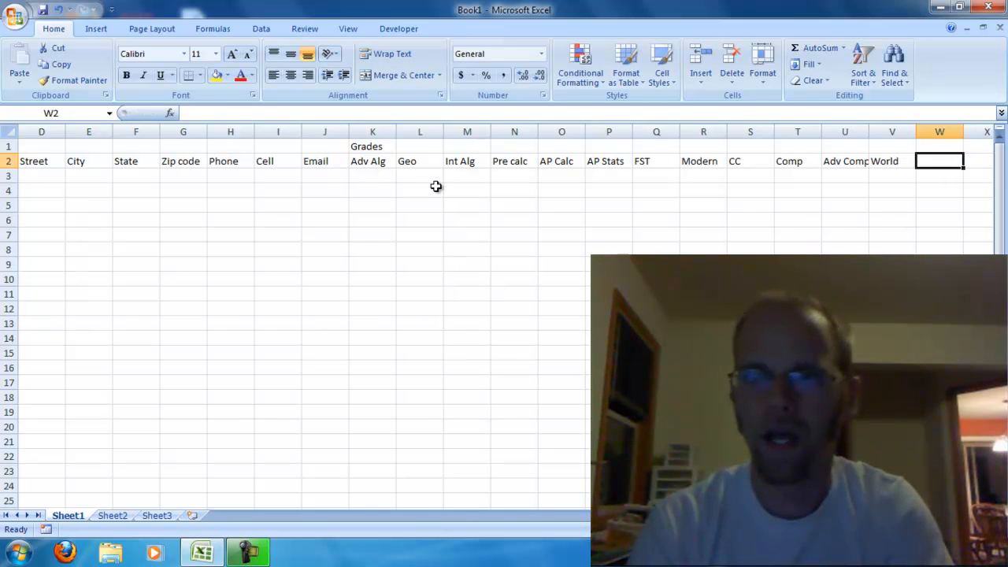
text(Brit)
key(Tab)
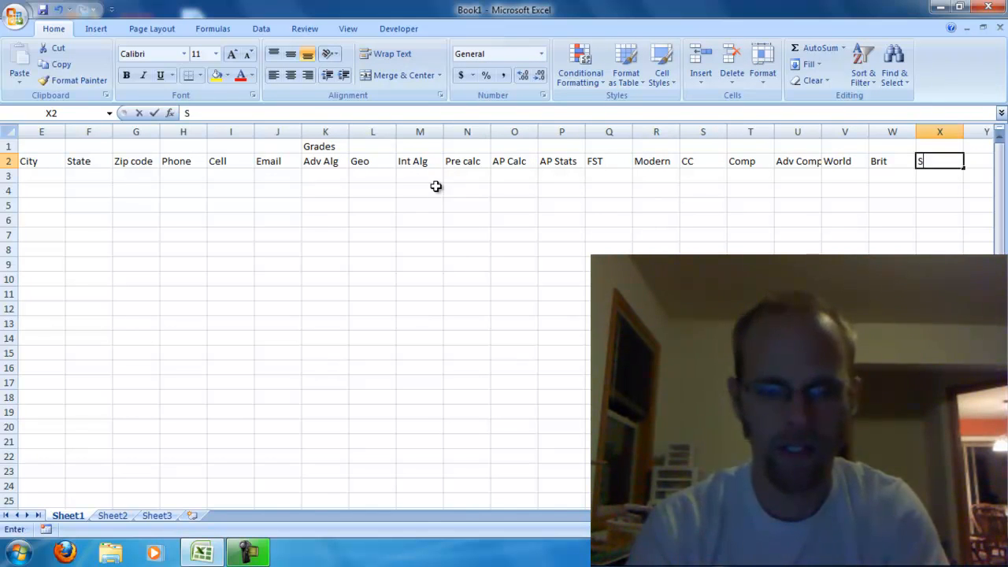
Step: Enter the Spanish course headers Spanish 1, Spanish 2, Spanish 3 and Spanish 4 in cells X2 to AA2
text(Spansi)
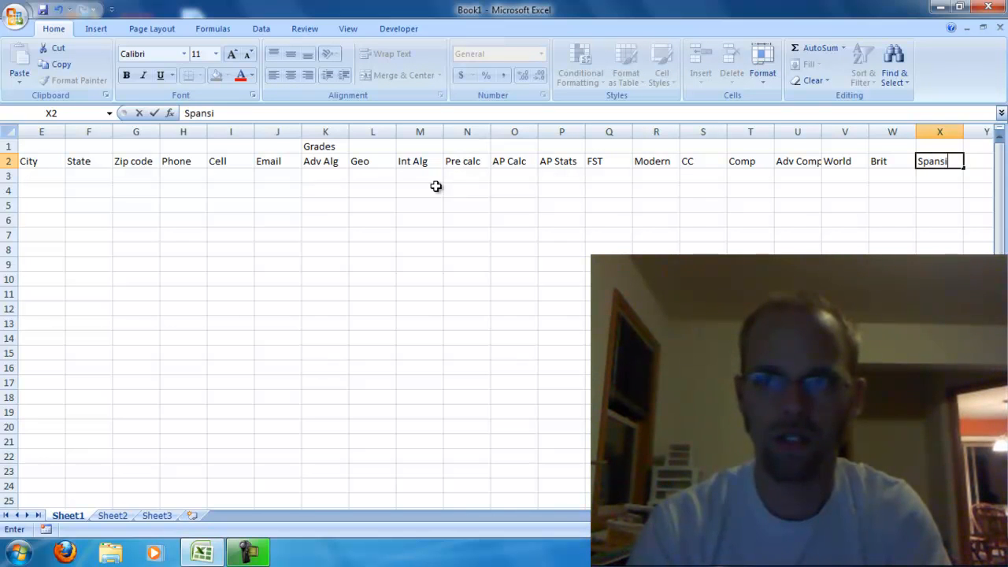
key(BackSpace)
key(BackSpace)
text(ish 1)
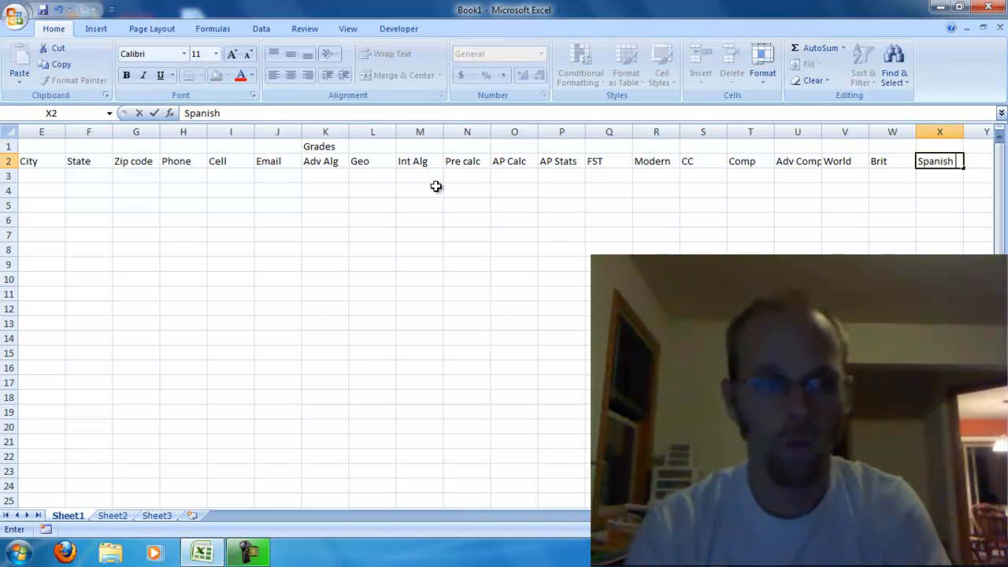
key(Tab)
text(Spanish 2)
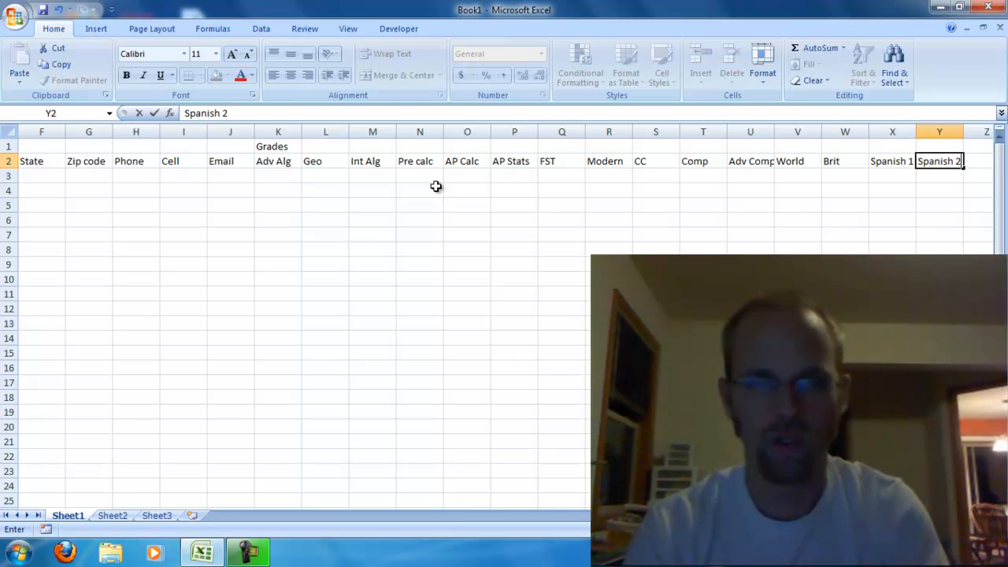
key(Tab)
text(Sp)
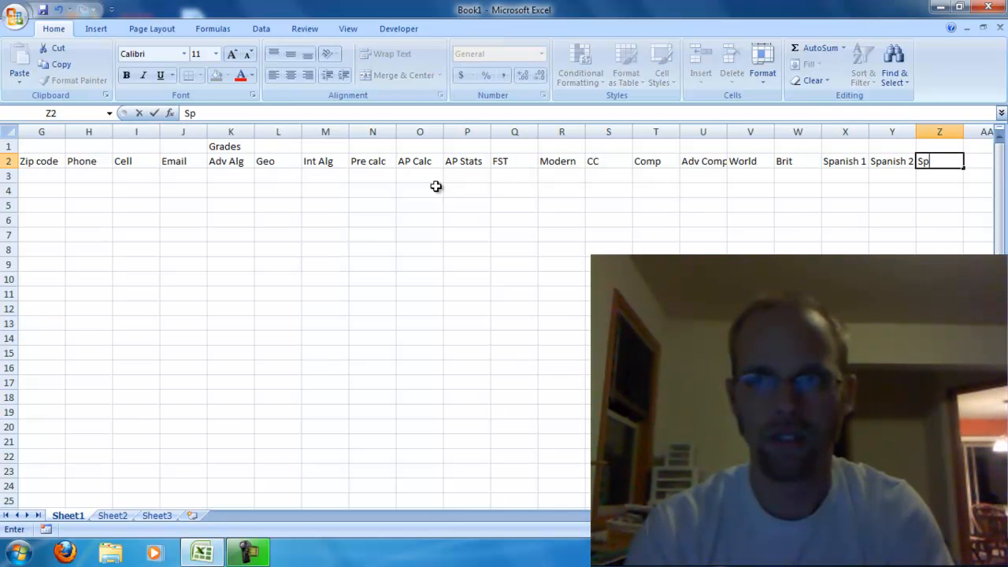
text(anish 3)
key(Tab)
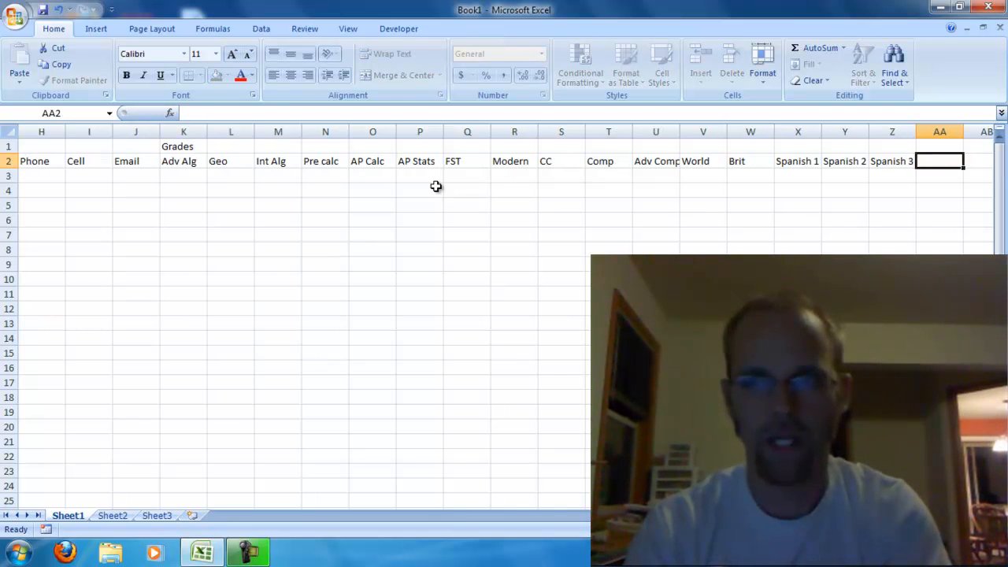
text(Spanish 4)
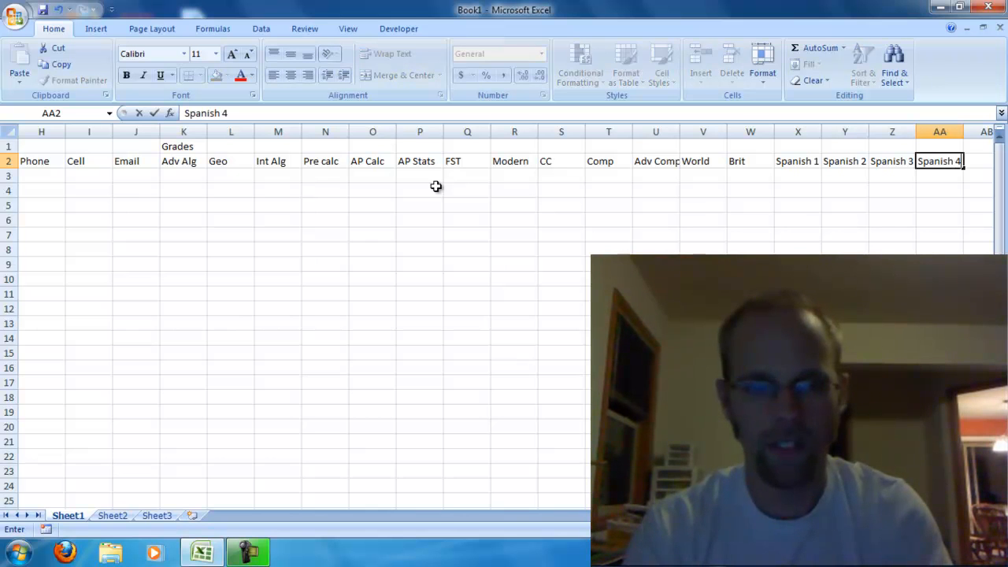
key(Tab)
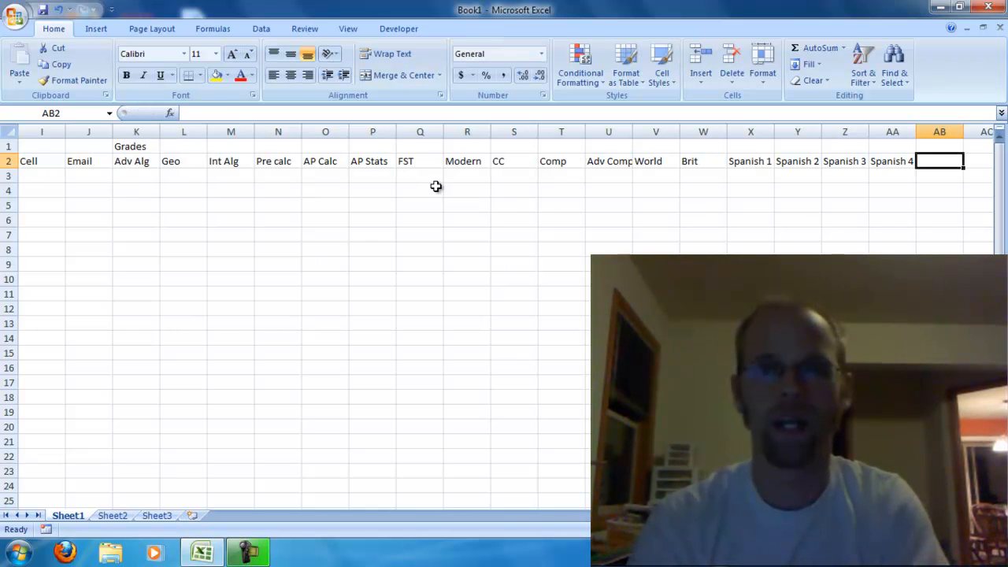
Step: Add the language course headers French, German and Latin in cells AB2 to AD2
text(French)
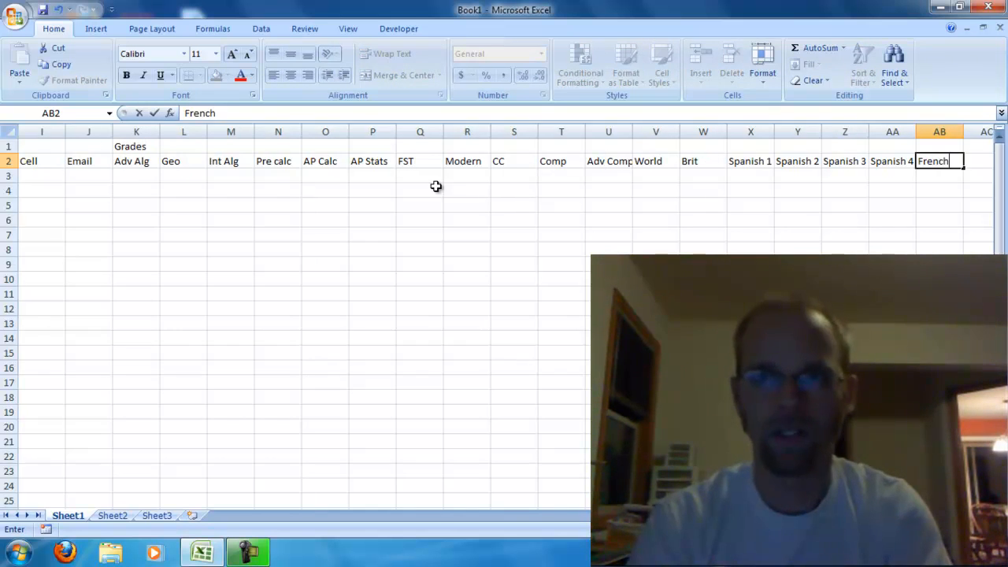
key(Tab)
text(German)
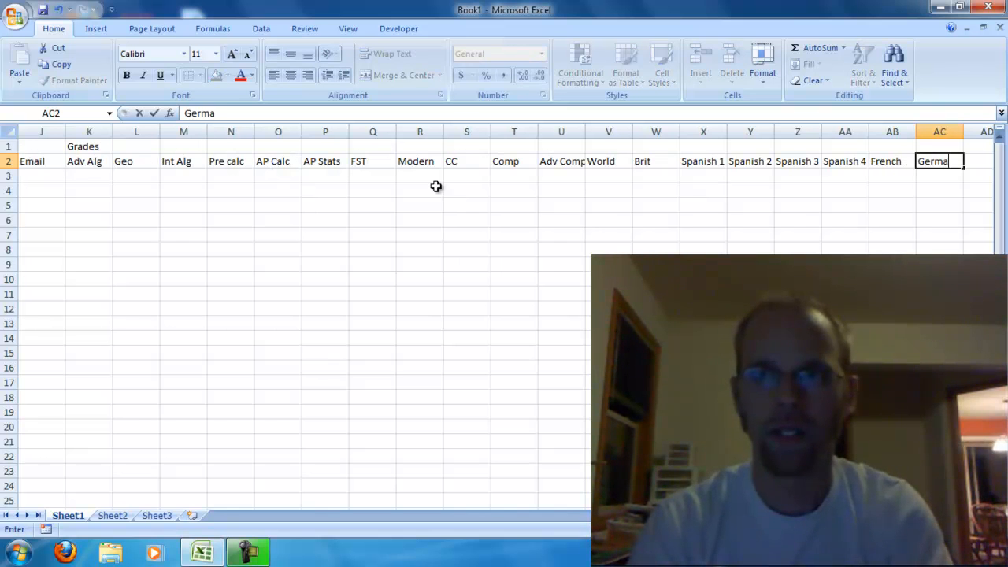
key(Tab)
text(Latin)
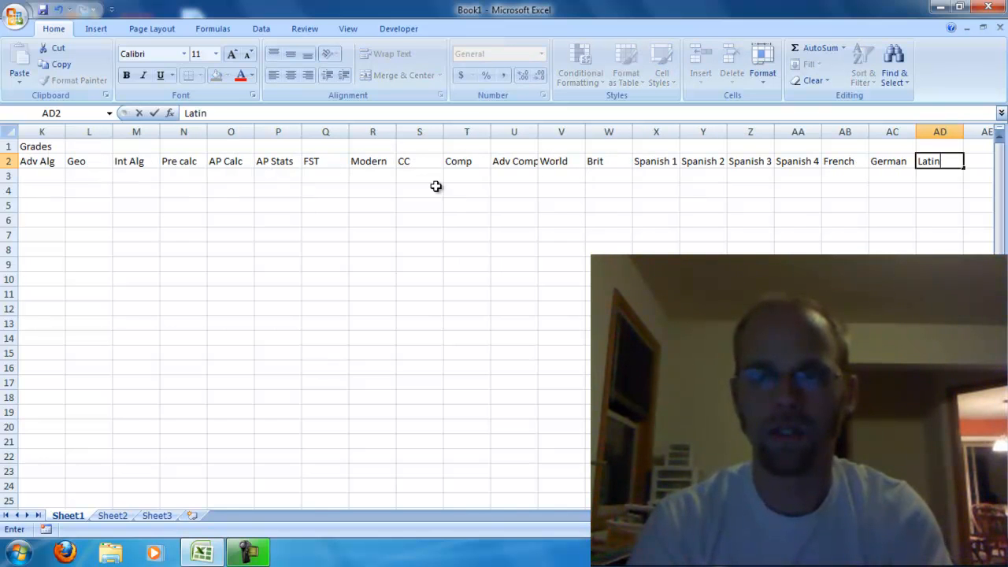
key(Tab)
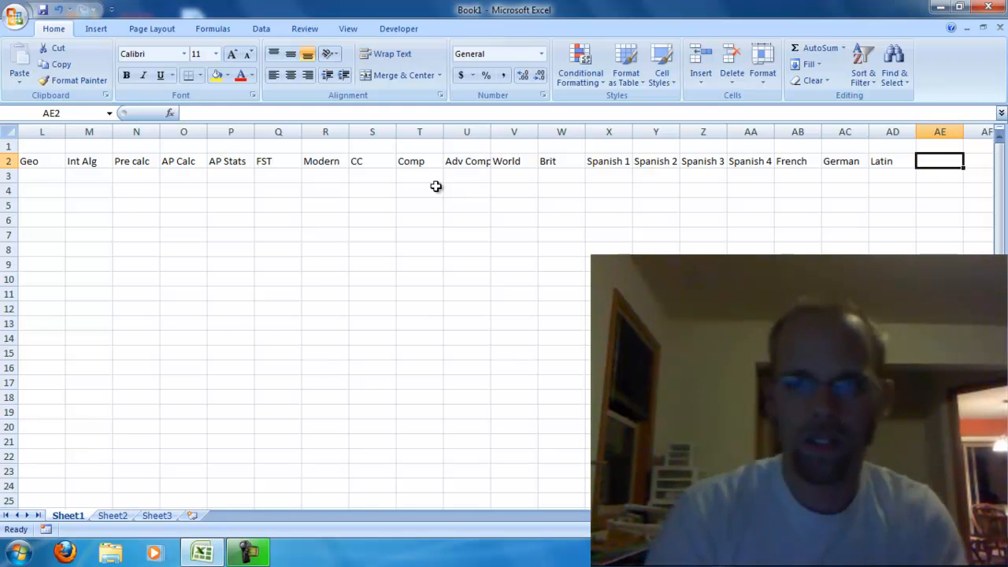
Step: Enter the physical education headers PE 1, Team Sports and Health Fitness in cells AE2 to AG2
text(PE 1)
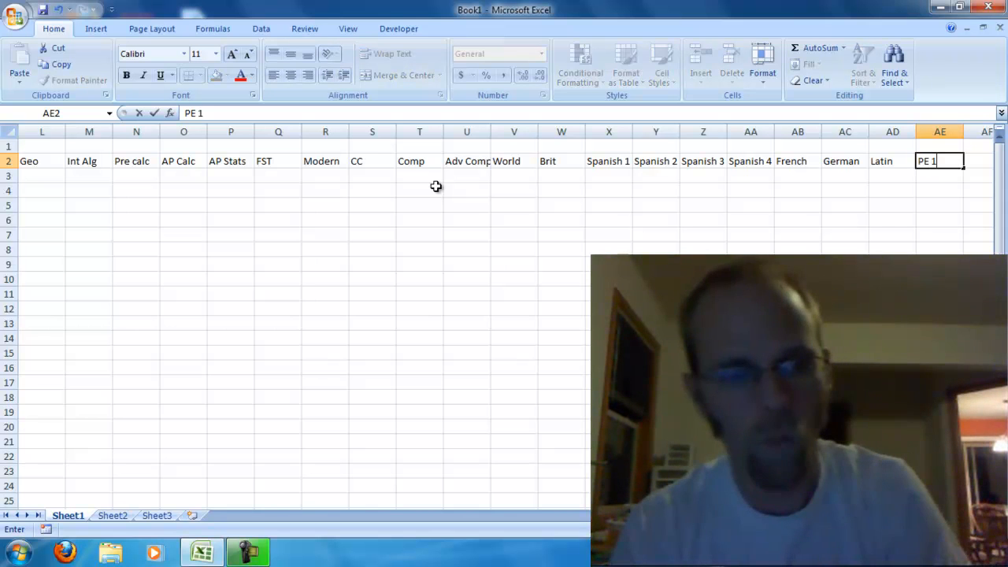
key(Tab)
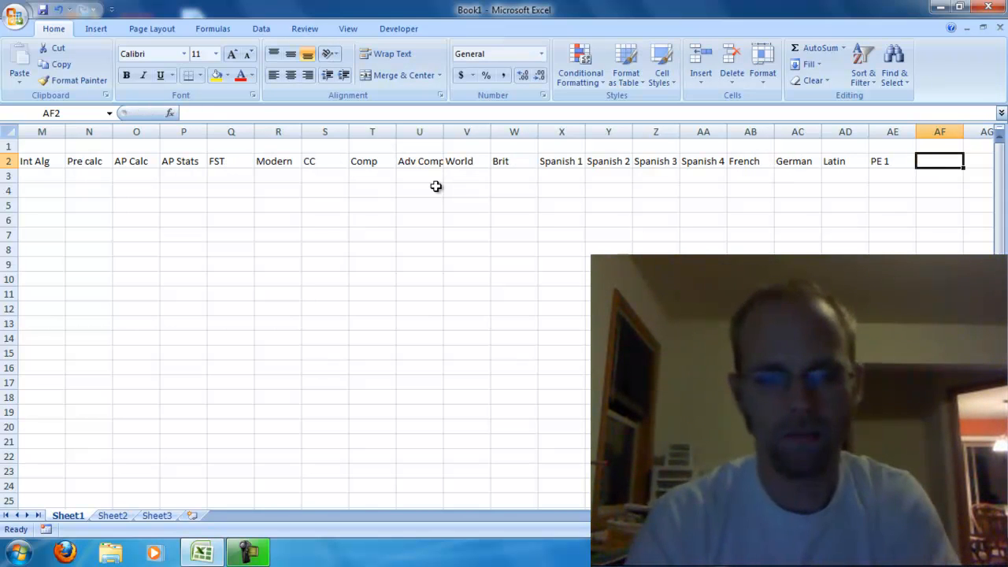
text(Team)
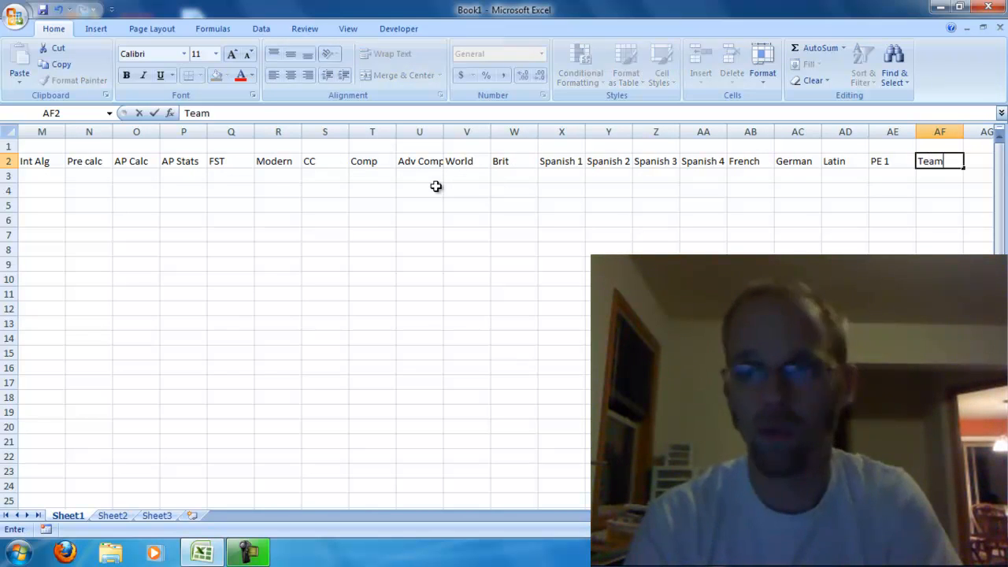
text( Sports)
key(Tab)
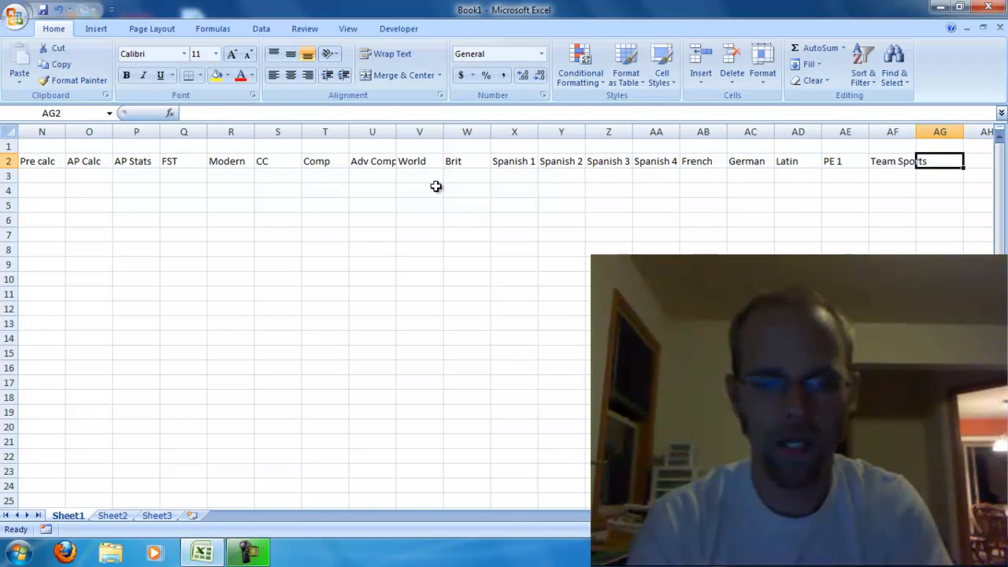
text(Health Fitness)
key(Tab)
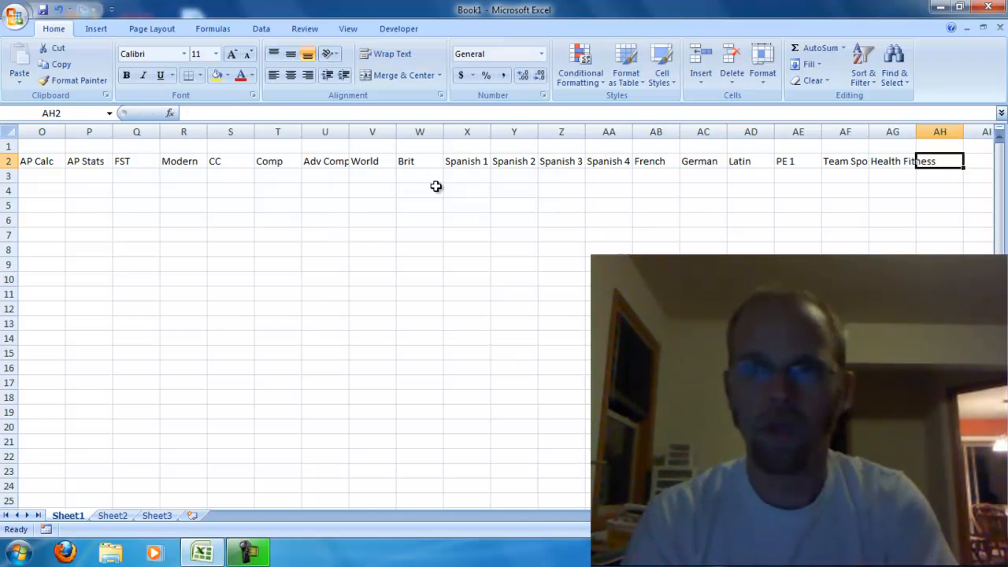
Step: Enter the course headers Foods and Relationships in cells AH2 and AI2
text(Foods)
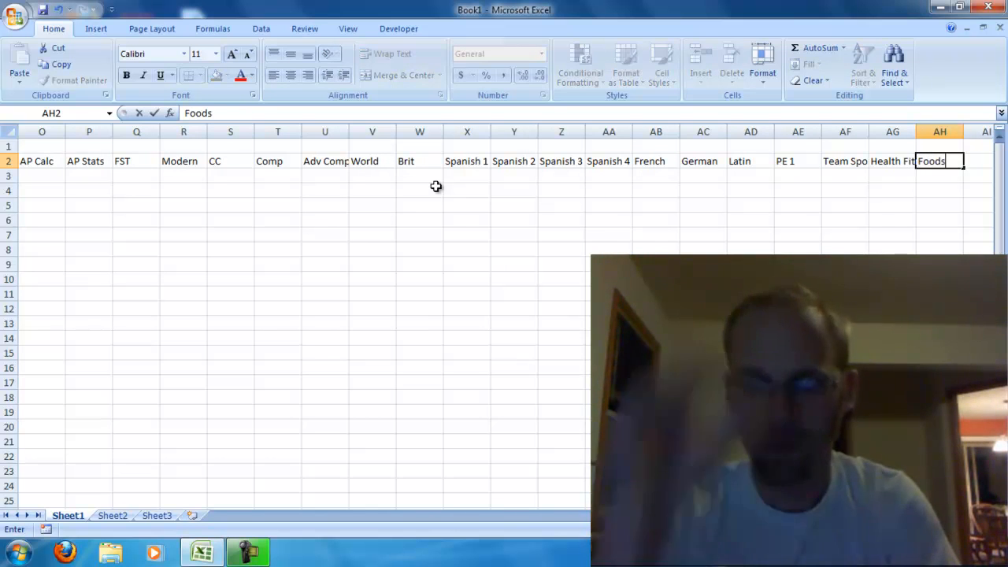
key(Tab)
text(Relationship)
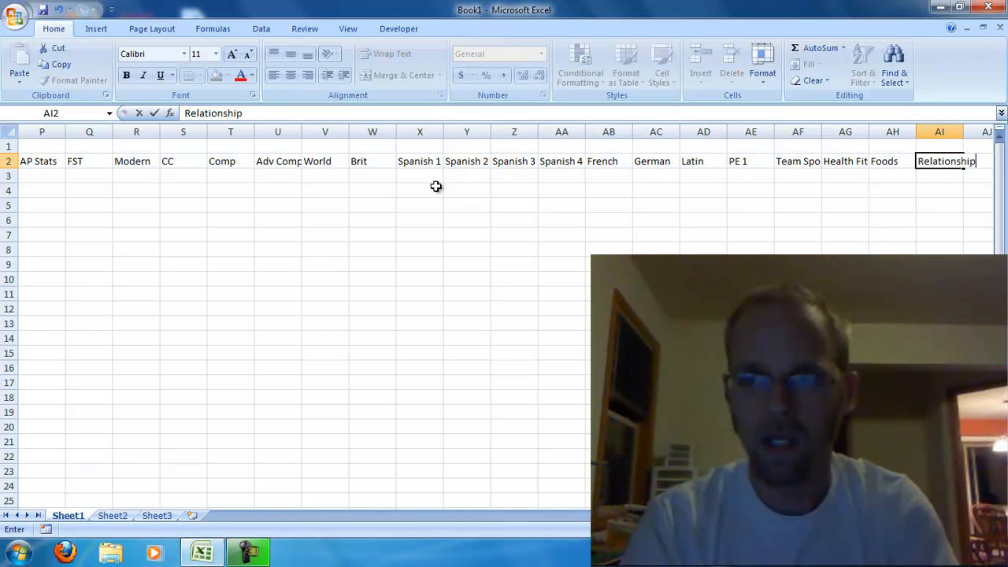
text(s)
key(Tab)
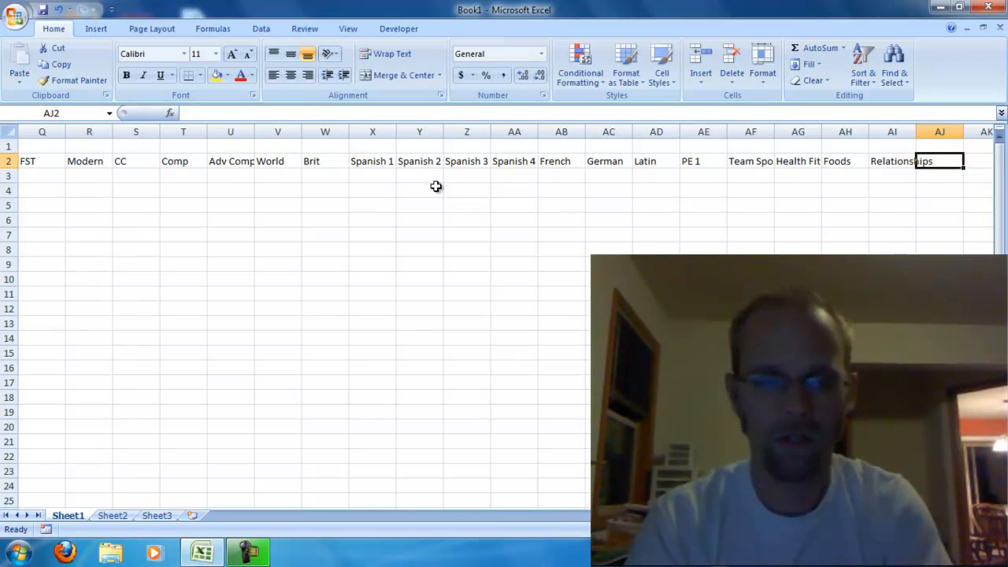
Step: Enter the elective course headers Yearbook, Applied Tech and Digital Media in cells AJ2 to AL2
text(Year)
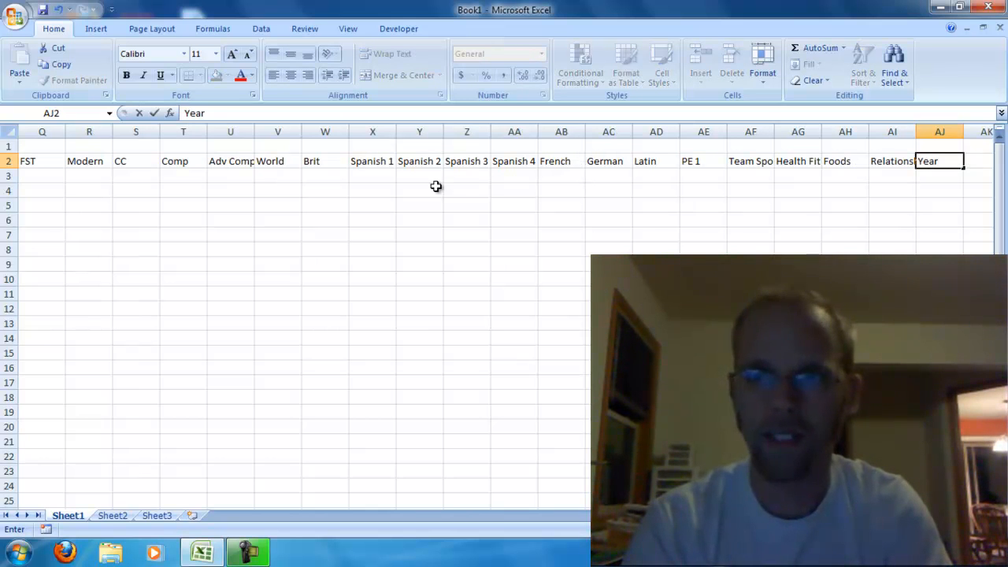
text(book)
key(Tab)
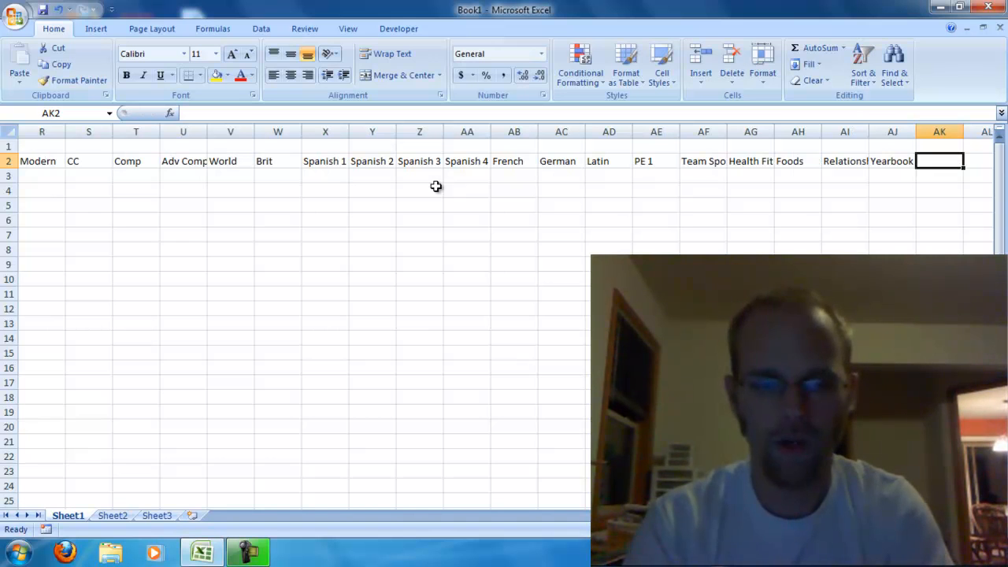
text(Applied Tech)
key(Tab)
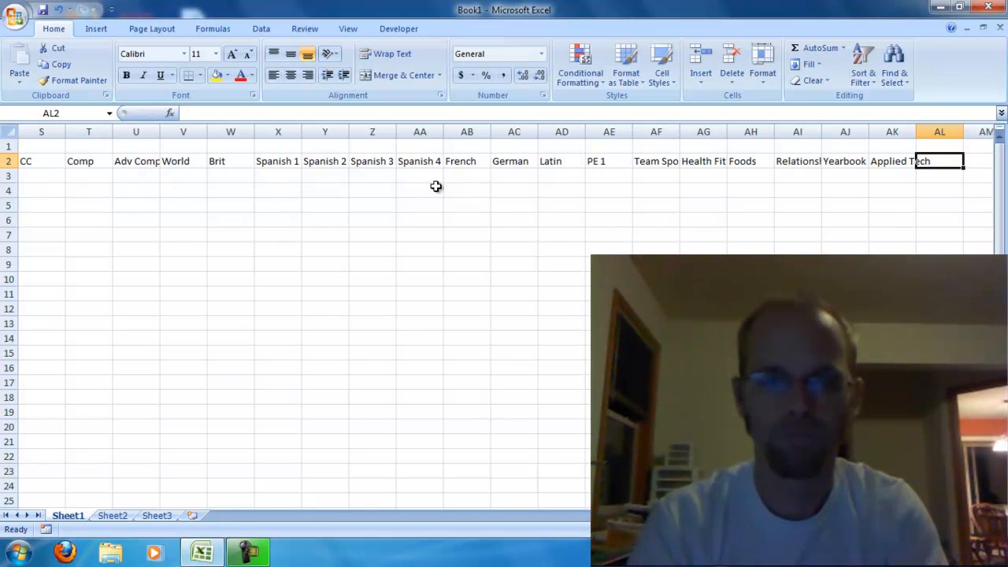
text(Di)
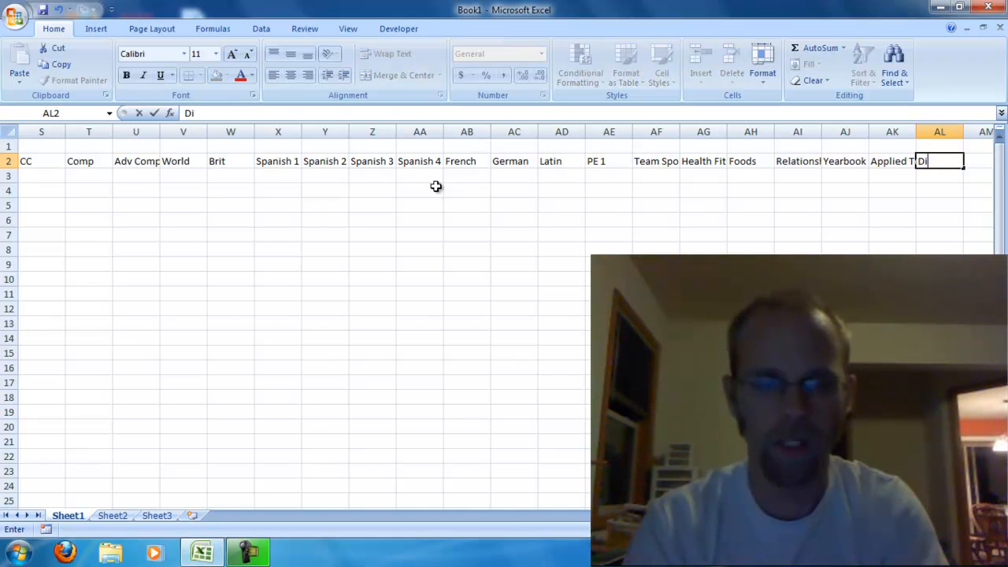
text(gitial Med)
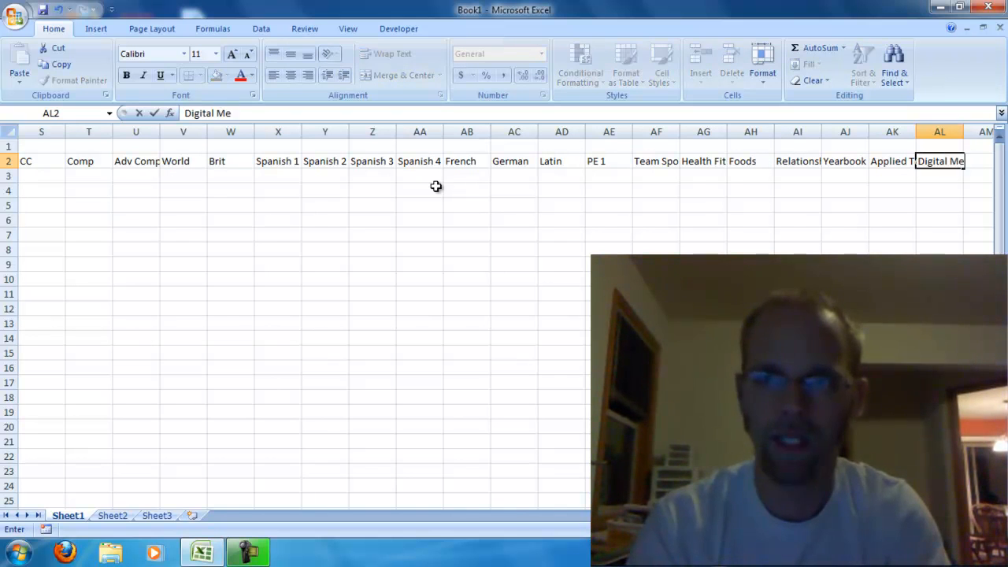
text(ia)
key(Tab)
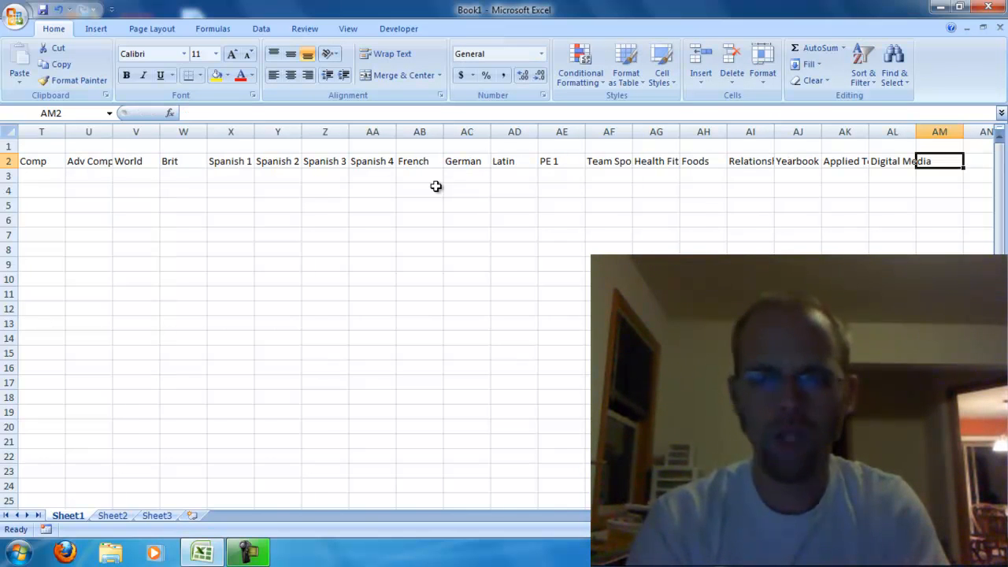
Step: Enter the choir course headers Chamber and Acapella in cells AM2 and AN2
text(Cha)
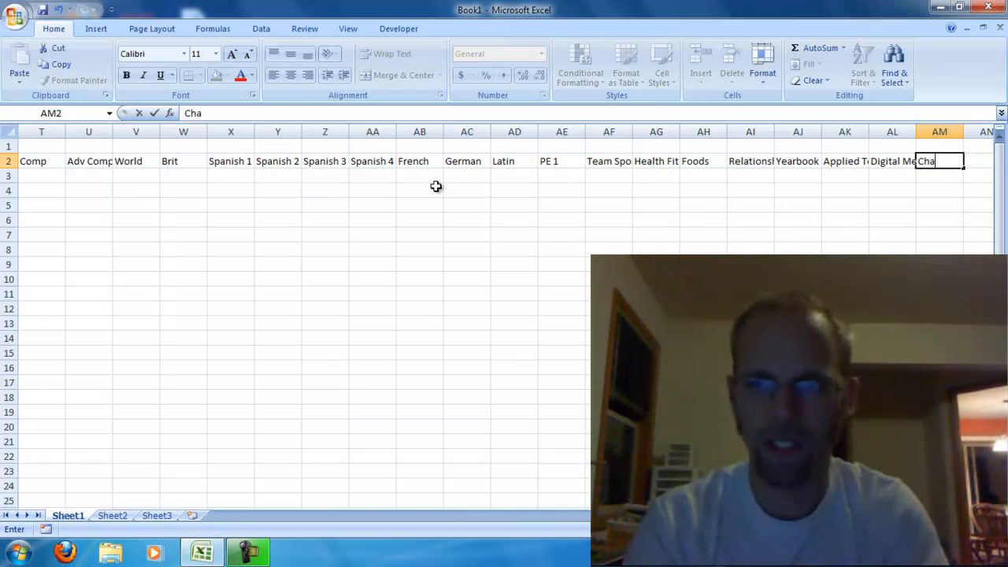
text(mber)
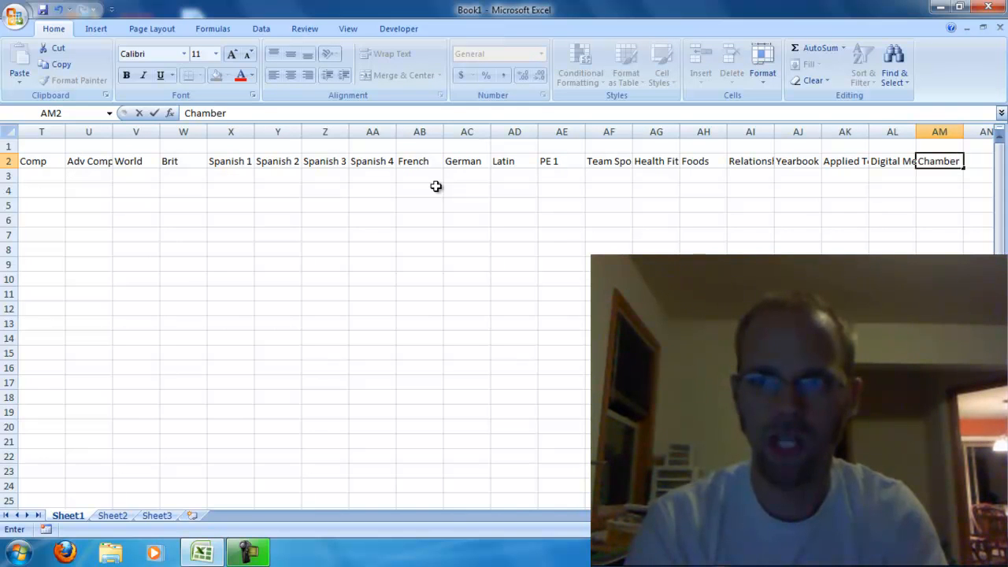
key(Tab)
text(Acapella)
key(Tab)
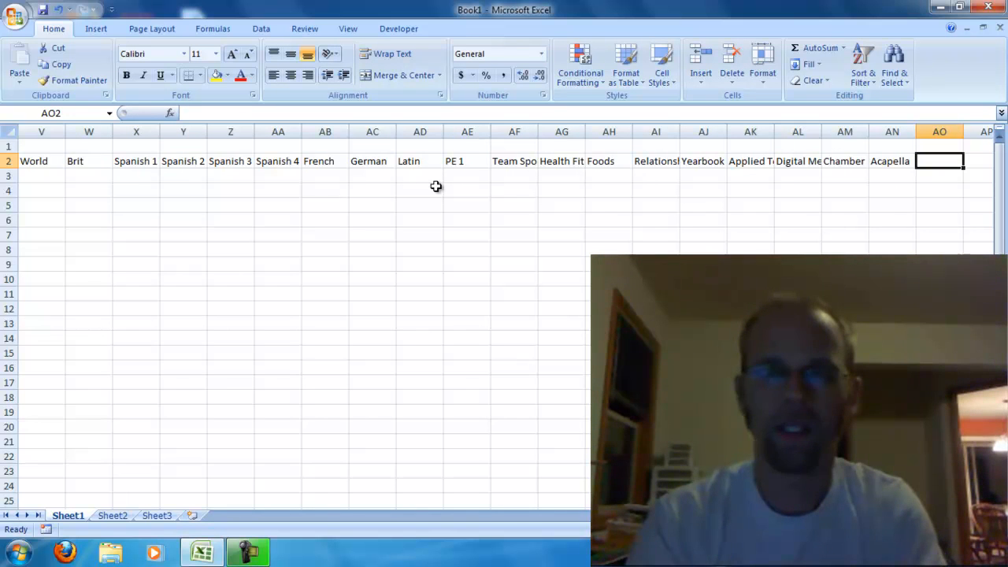
Step: Enter the orchestra course headers Symph Orch and Full Orch in cells AO2 and AP2
text(Symph)
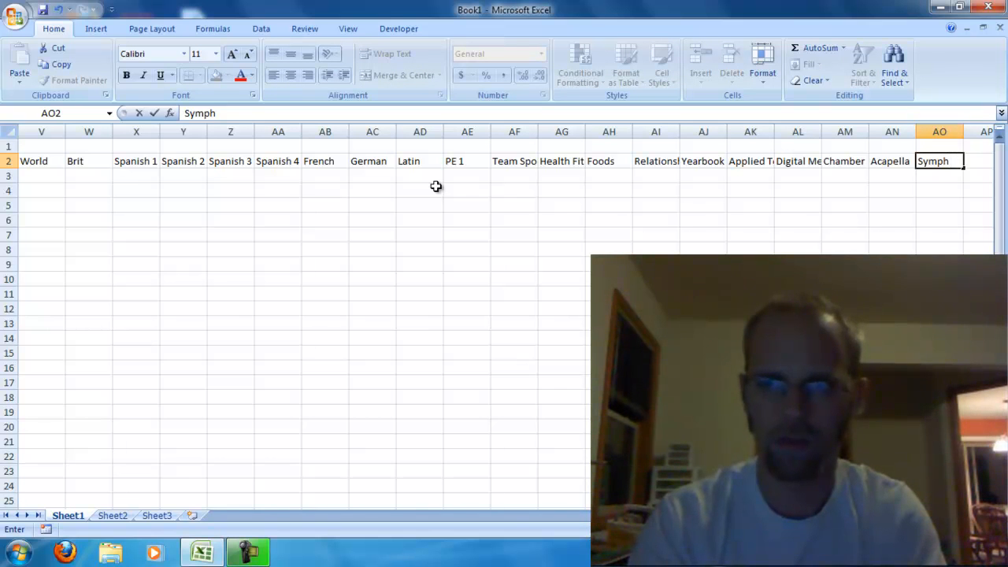
text( Orch)
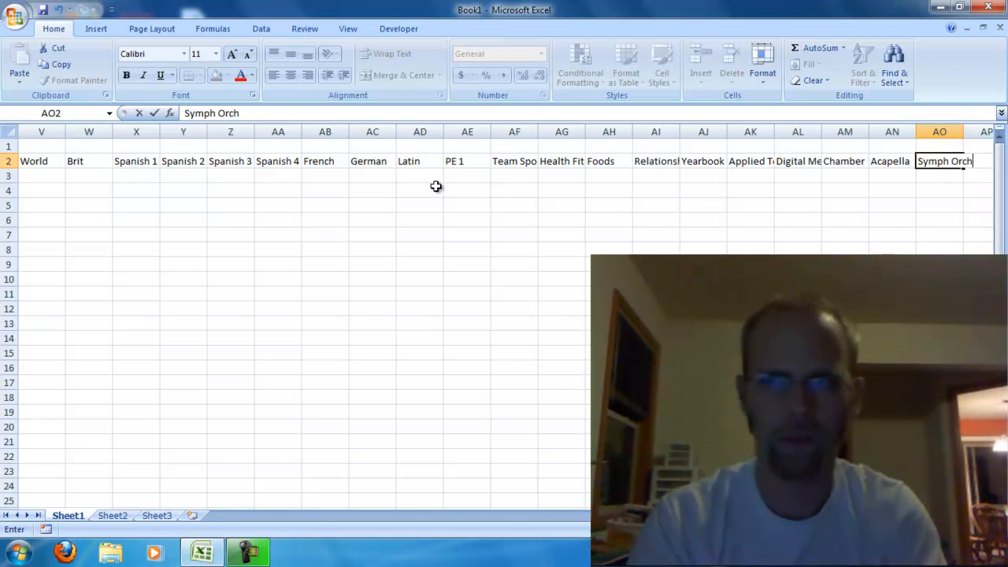
key(Tab)
text(Full Orch)
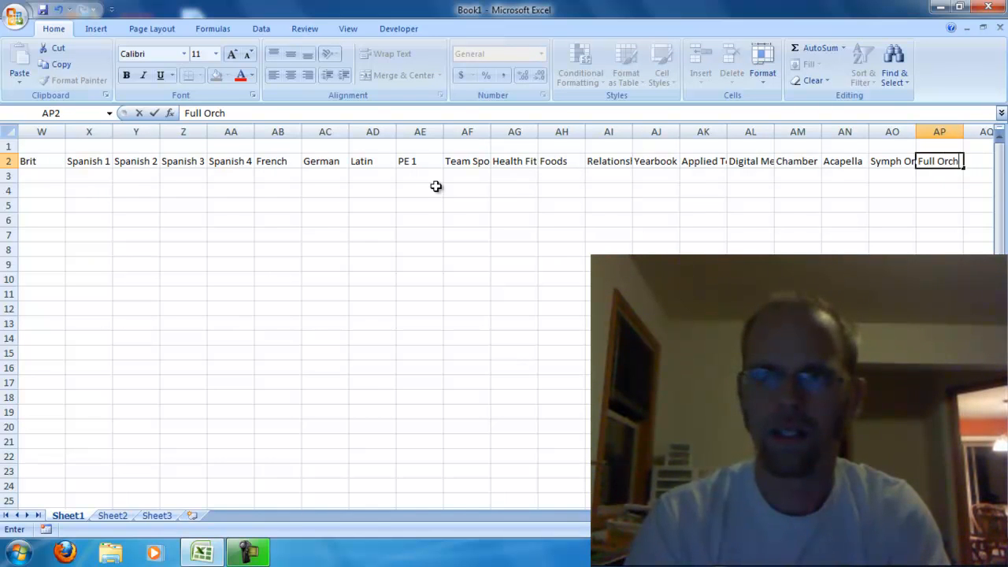
key(Tab)
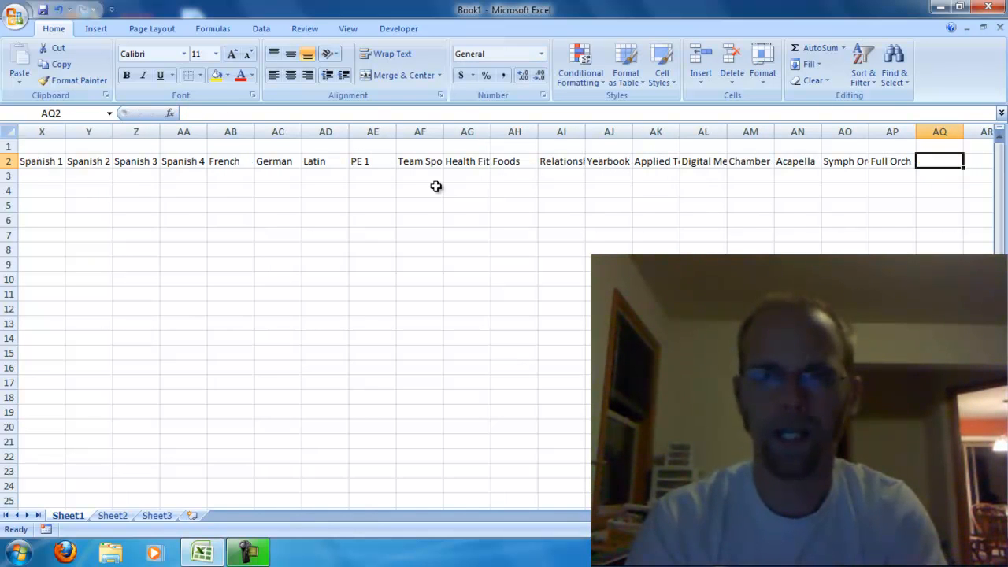
Step: Enter the band course headers Jazz band and Concert Band in cells AQ2 and AR2
text(Jazz band)
key(Tab)
text(Con)
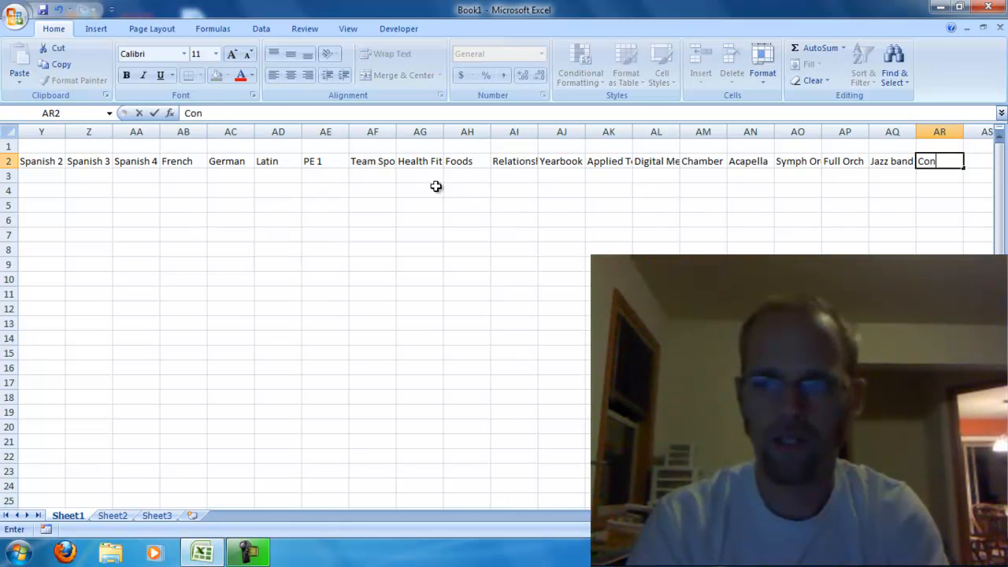
text(cert Band)
key(Tab)
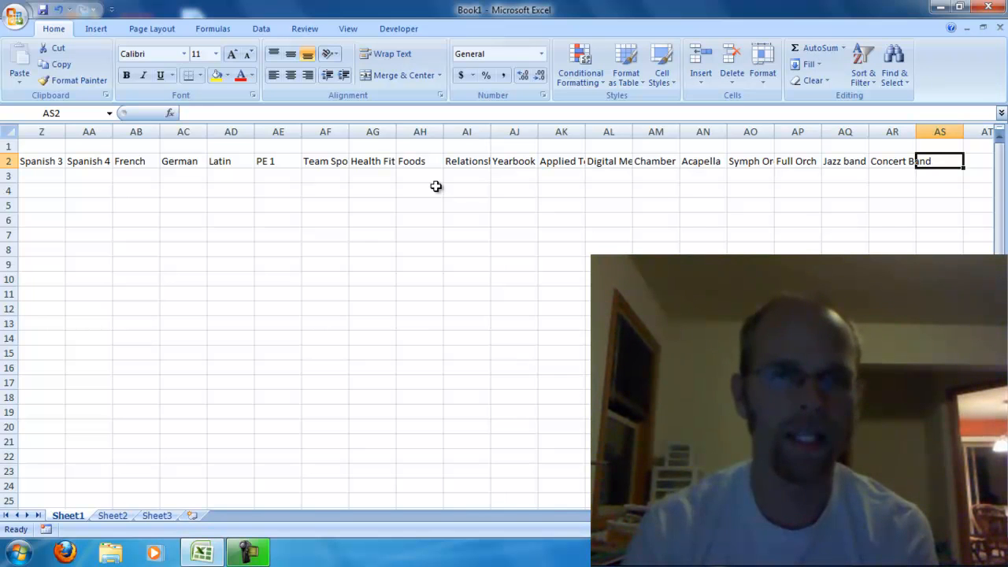
Step: Review the row 2 headers from Concert Band back to First Name, and return to the empty cell AS2
key(Left)
key(Left)
key(Left)
key(Left)
key(Left)
key(Left)
key(Left)
key(Left)
key(Left)
key(Left)
key(Left)
key(Left)
key(Left)
key(Left)
key(Left)
key(Left)
key(Left)
key(Left)
key(Left)
key(Left)
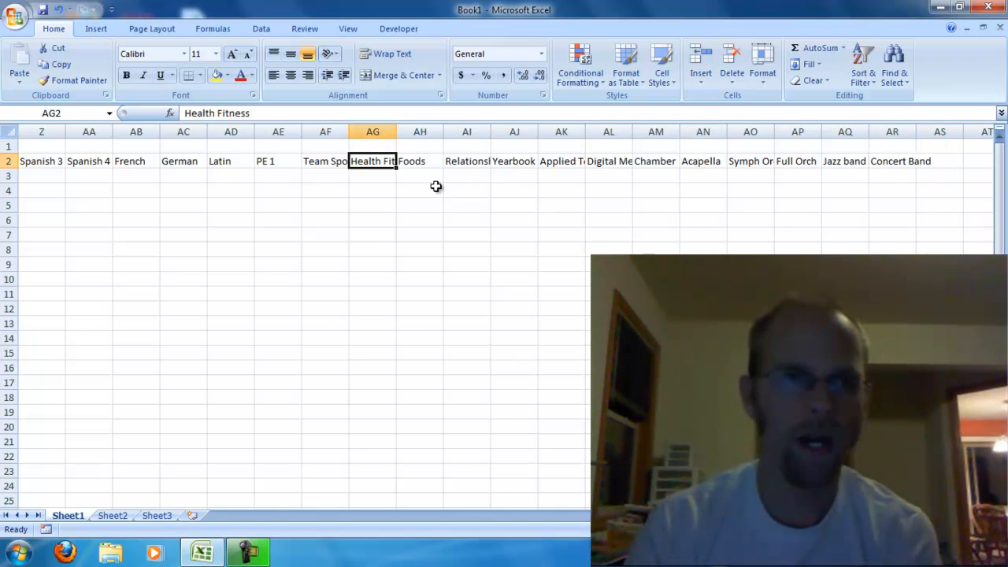
key(Left)
key(Left)
key(Left)
key(Right)
key(Right)
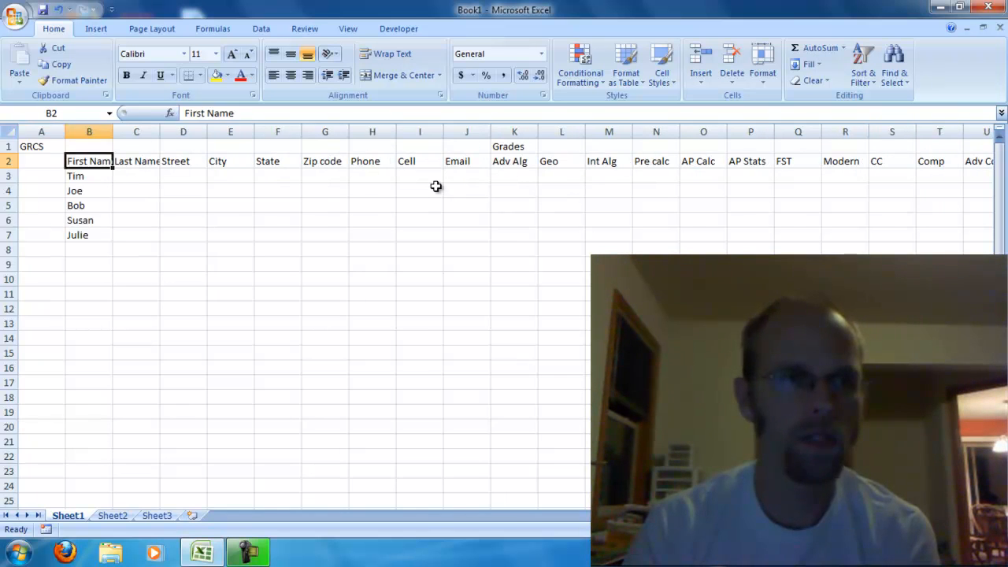
key(Right)
key(Right)
key(Right)
key(Right)
key(Right)
key(Right)
key(Right)
key(Right)
key(Right)
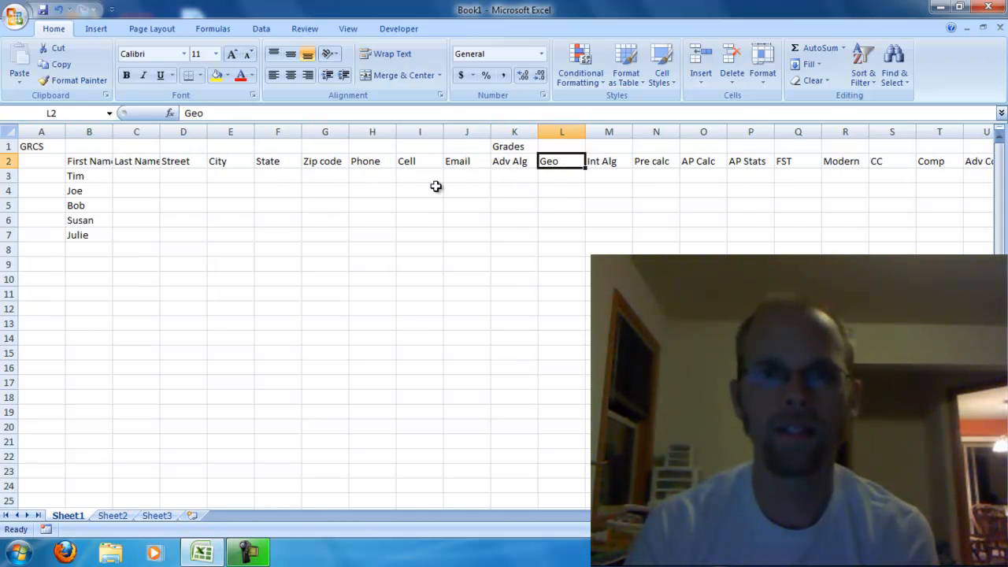
key(Right)
key(Right)
key(Right)
key(Right)
key(Right)
key(Right)
key(Right)
key(Right)
key(Right)
key(Right)
key(Right)
key(Right)
key(Right)
key(Right)
key(Right)
key(Right)
key(Right)
key(Right)
key(Right)
key(Right)
key(Right)
key(Right)
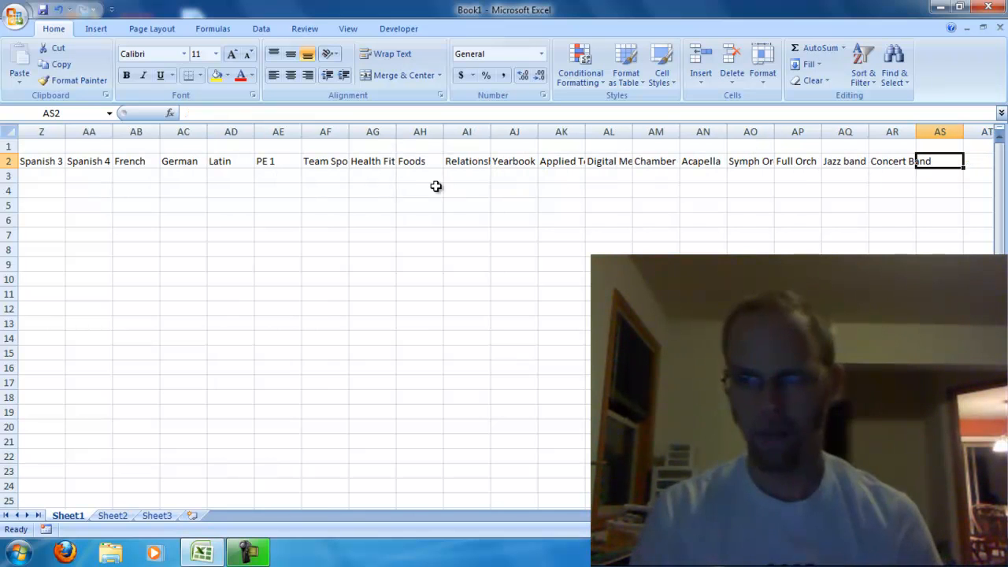
Step: Add the section headings Medical in cell AS1 and Other in cell AU1
key(Up)
text(Medical)
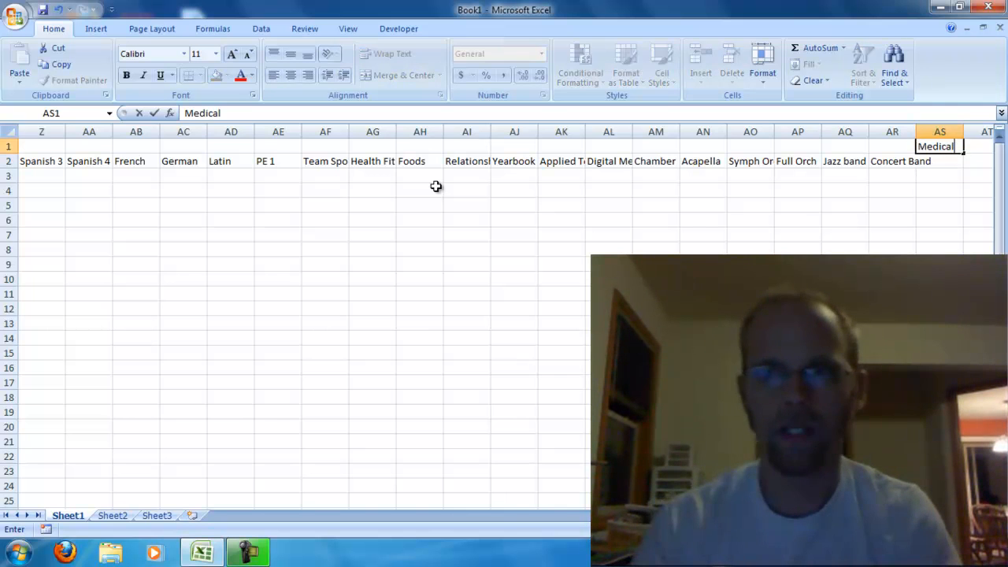
key(Down)
key(Right)
key(Right)
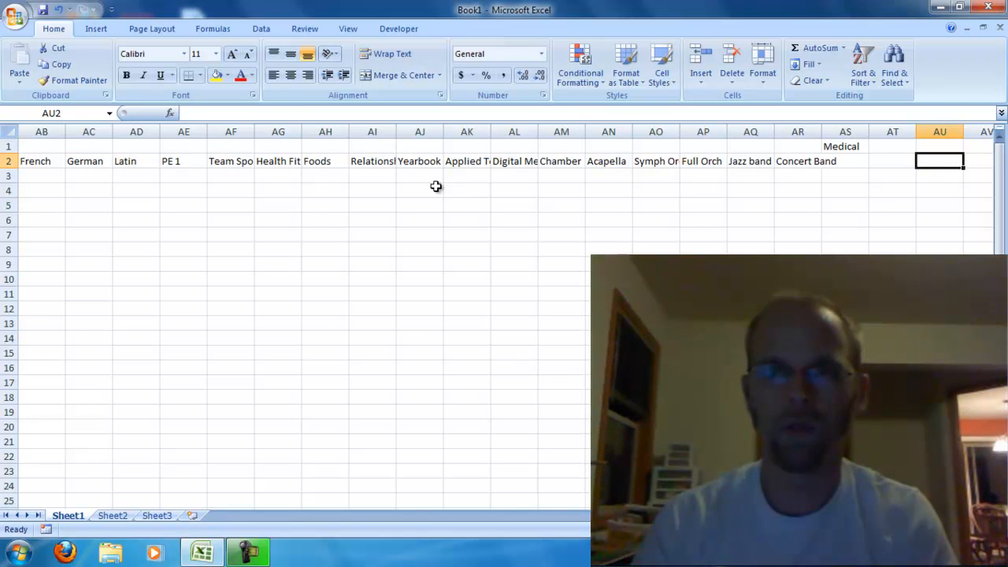
key(Up)
text(Other)
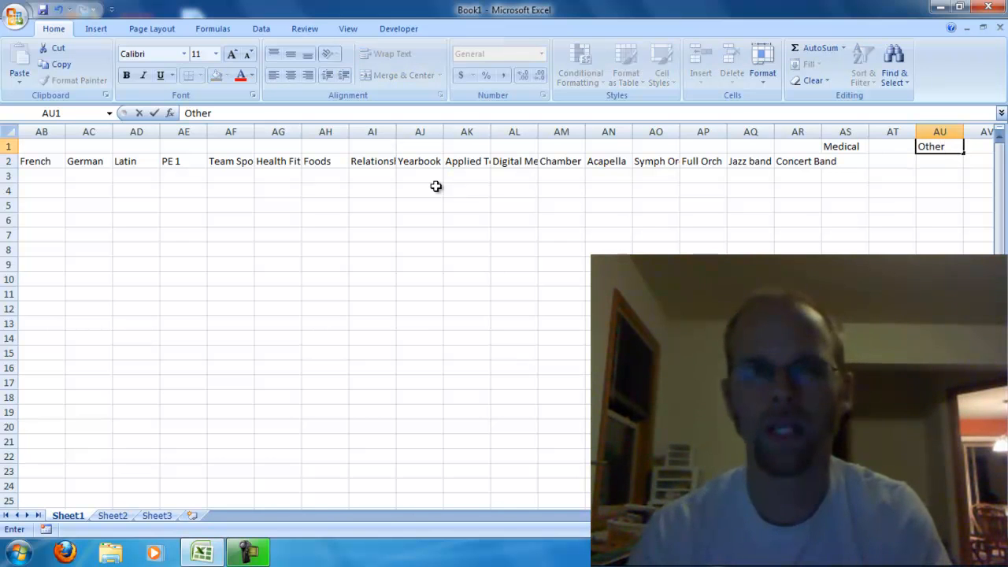
key(Return)
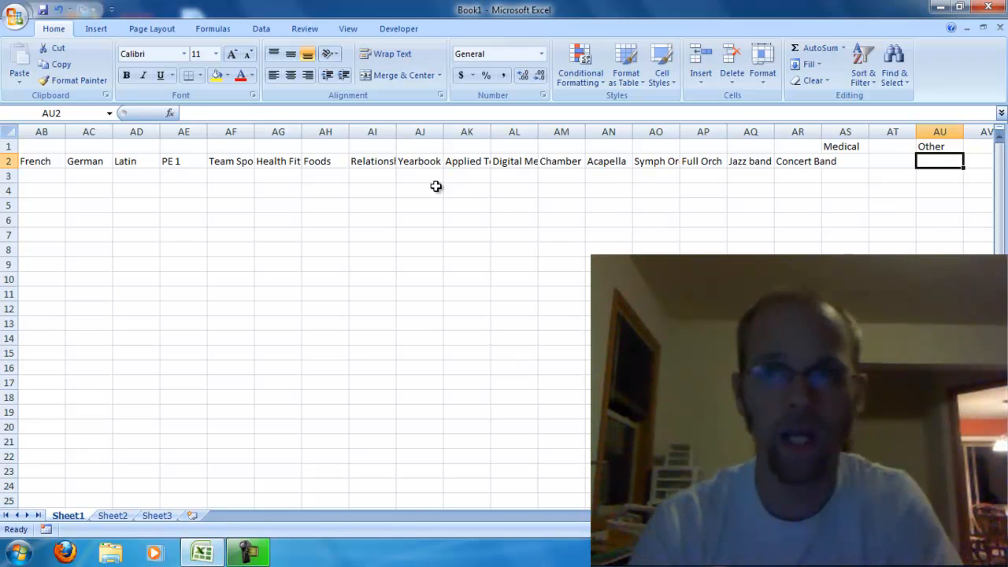
Step: Under the Other section, enter the sports headers Football and G Basketball in cells AU2 and AV2
text(Footba)
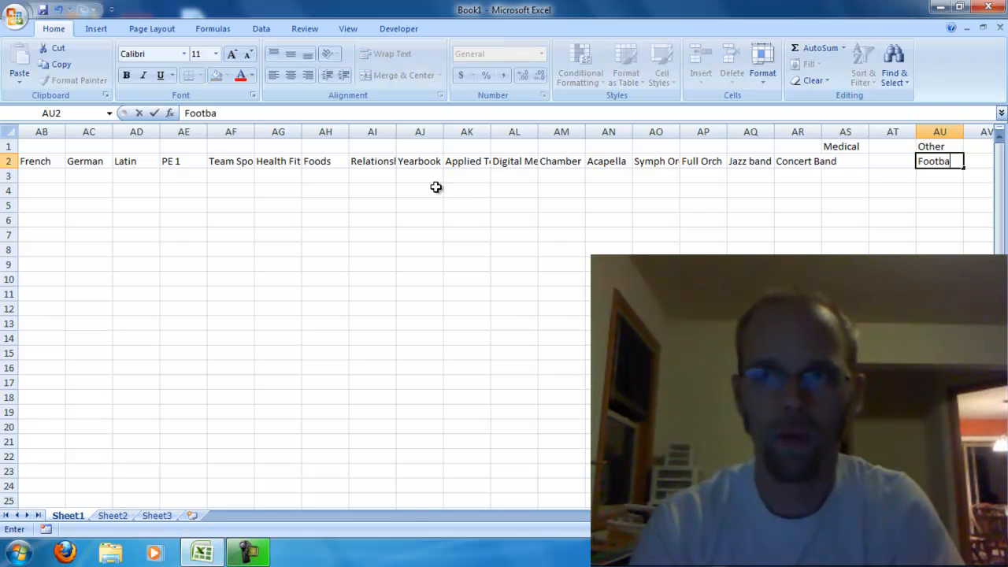
text(ll)
key(Tab)
text(G)
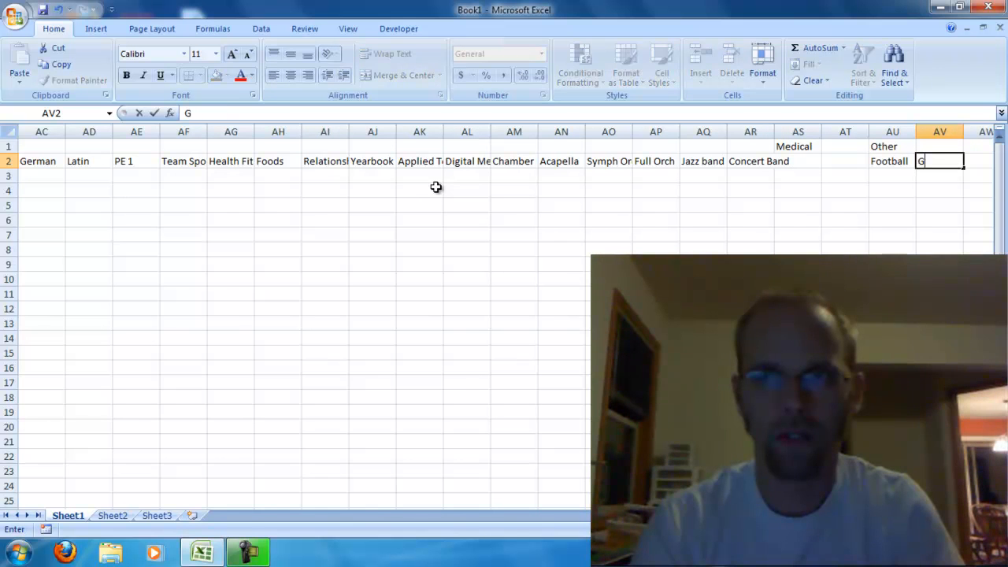
text( Baske)
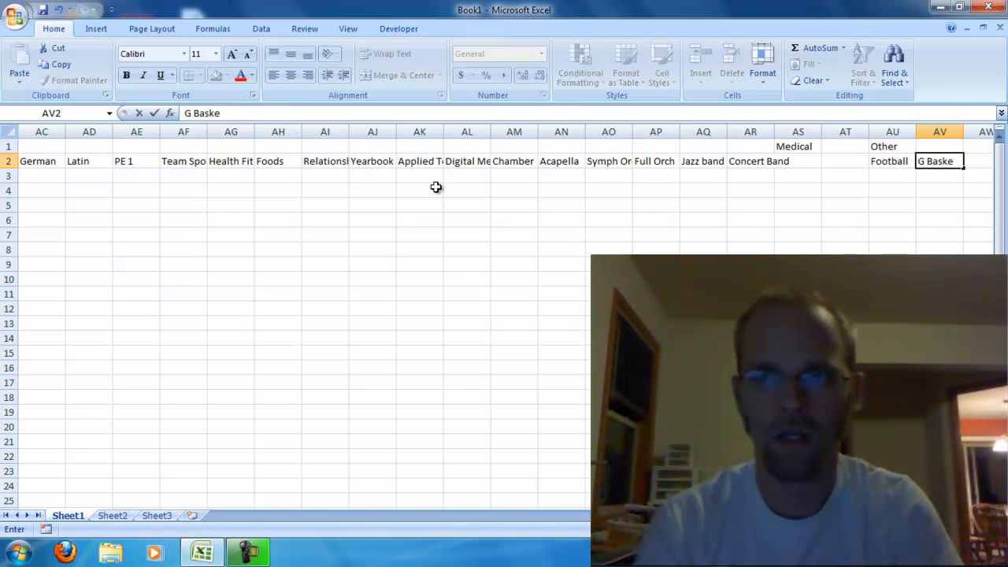
text(tball)
key(Tab)
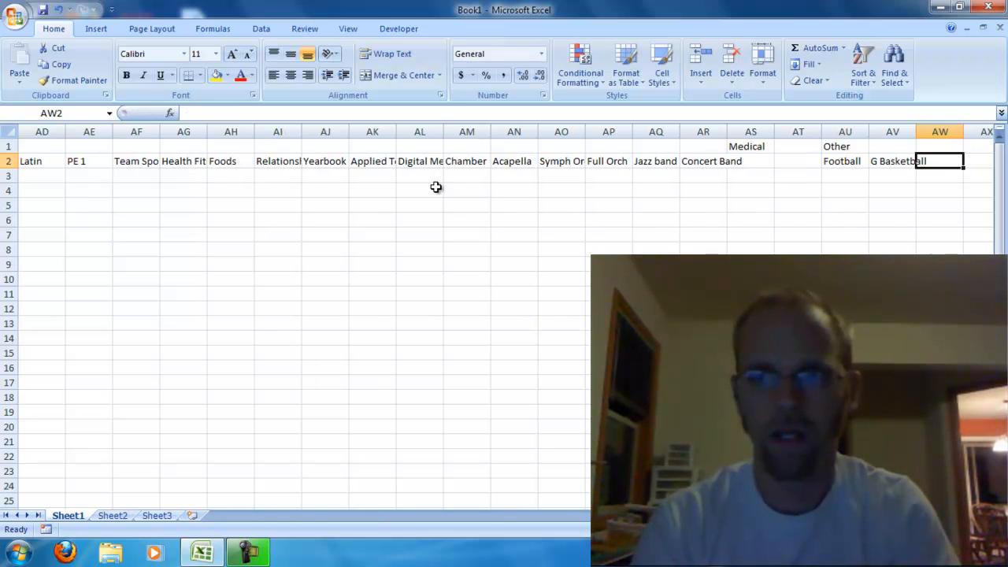
Step: Enter the sports headers CC and Track in cells AW2 and AX2
text(CC)
key(Tab)
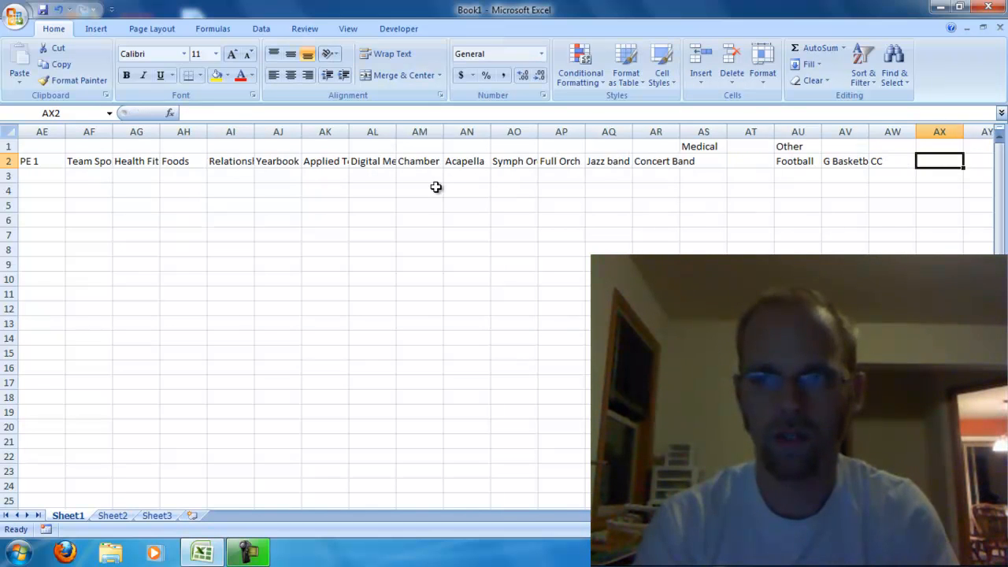
text(Track)
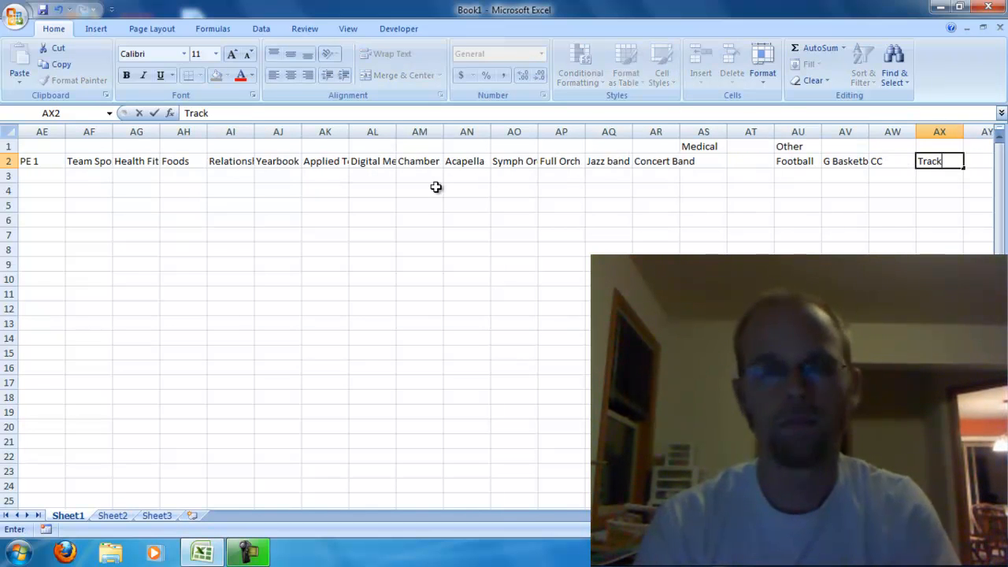
key(Tab)
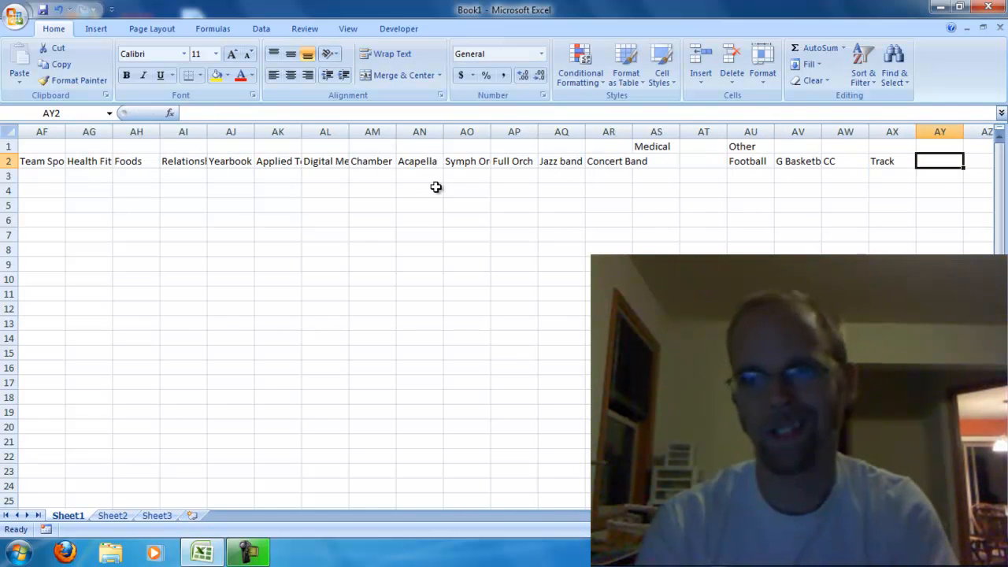
Step: Enter the sports headers Baseball and Softball in cells AY2 and AZ2
text(Baseb)
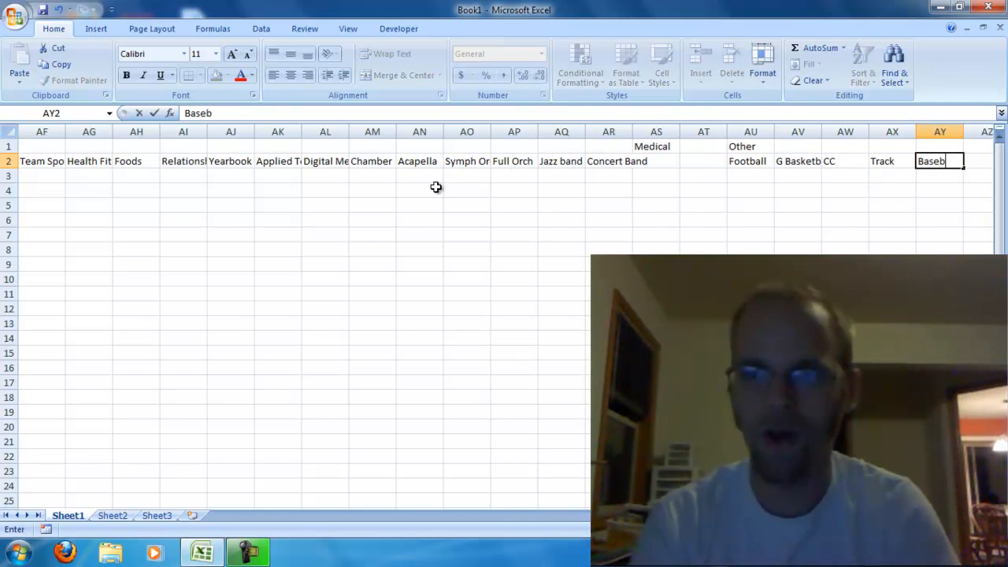
text(all)
key(Tab)
text(Softball)
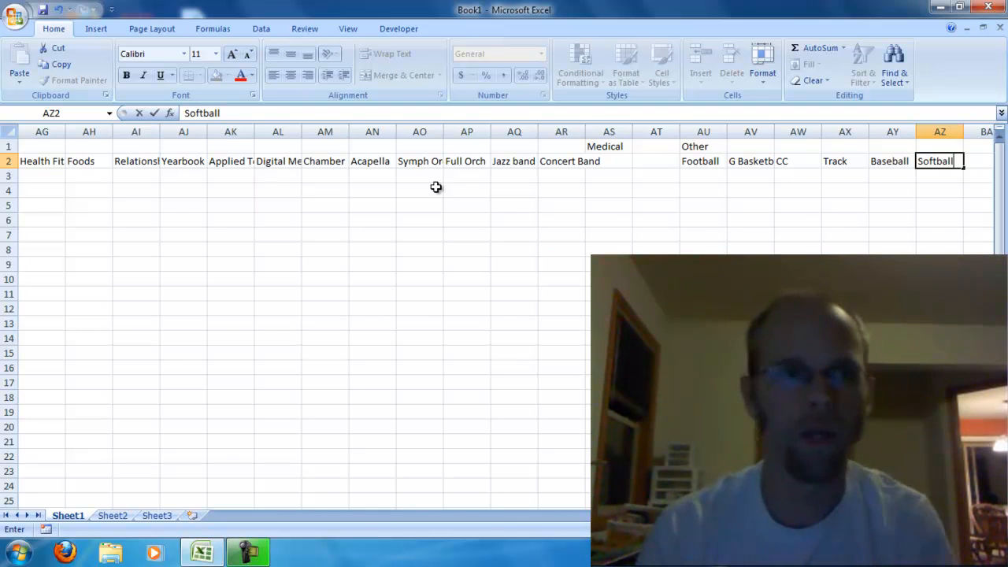
key(Return)
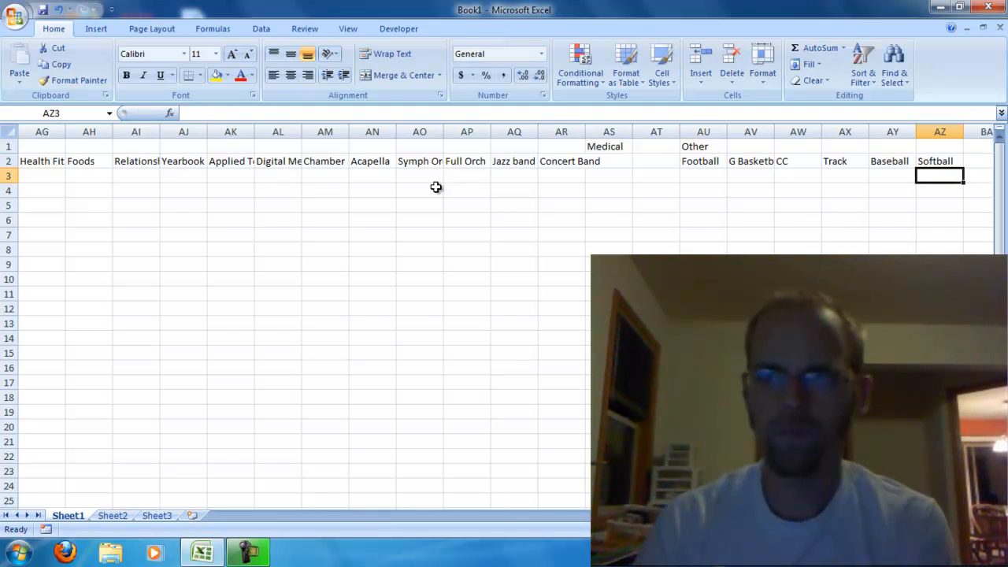
Step: Review the row 2 headers from the Softball column back to column A
key(Up)
key(Right)
key(Left)
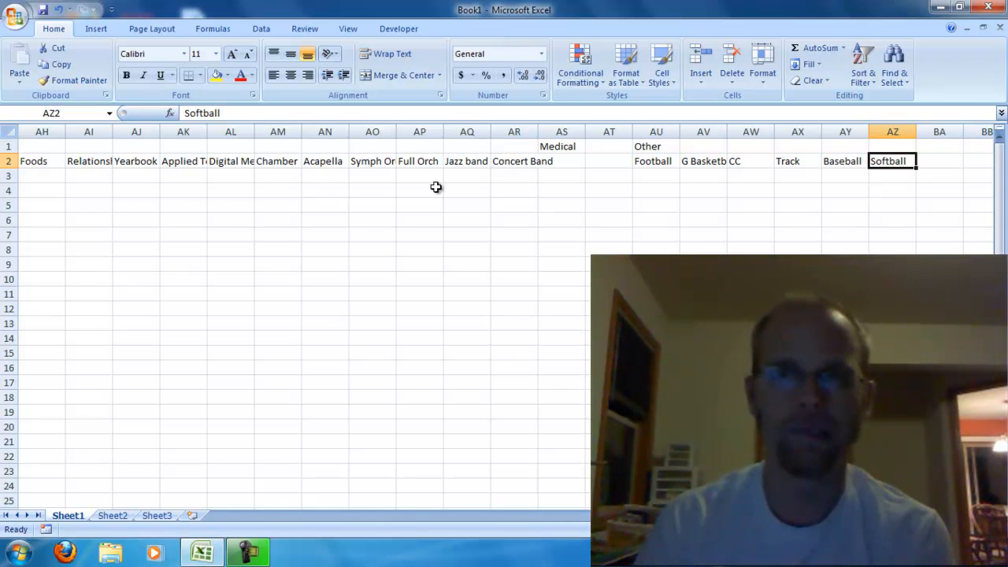
key(Left)
key(Left)
key(Left)
key(Left)
key(Left)
key(Left)
key(Left)
key(Left)
key(Left)
key(Left)
key(Left)
key(Left)
key(Left)
key(Left)
key(Left)
key(Left)
key(Left)
key(Left)
key(Left)
key(Left)
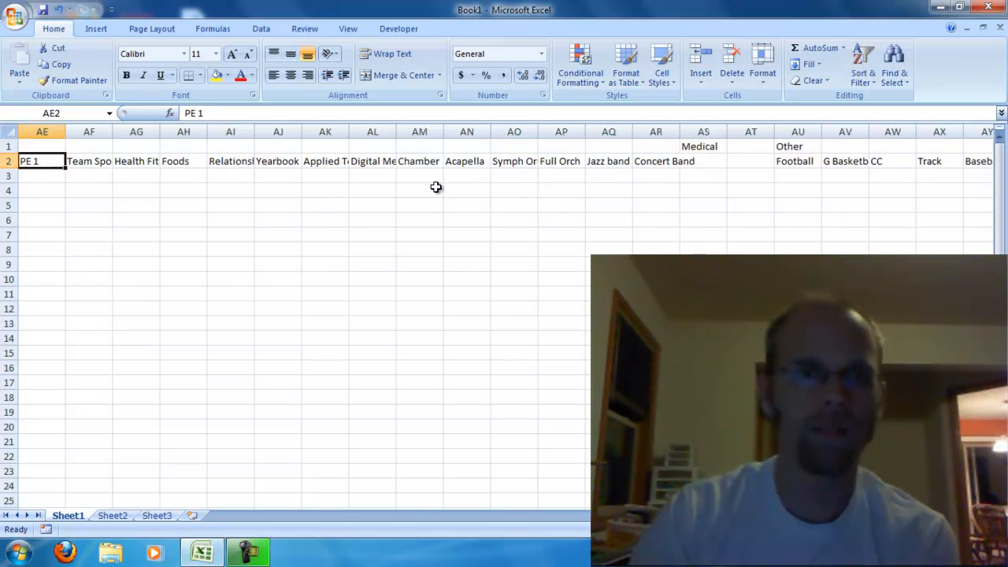
key(Left)
key(Left)
key(Left)
key(Left)
key(Left)
key(Left)
key(Left)
key(Left)
key(Left)
key(Left)
key(Left)
key(Left)
key(Left)
key(Left)
key(Left)
key(Left)
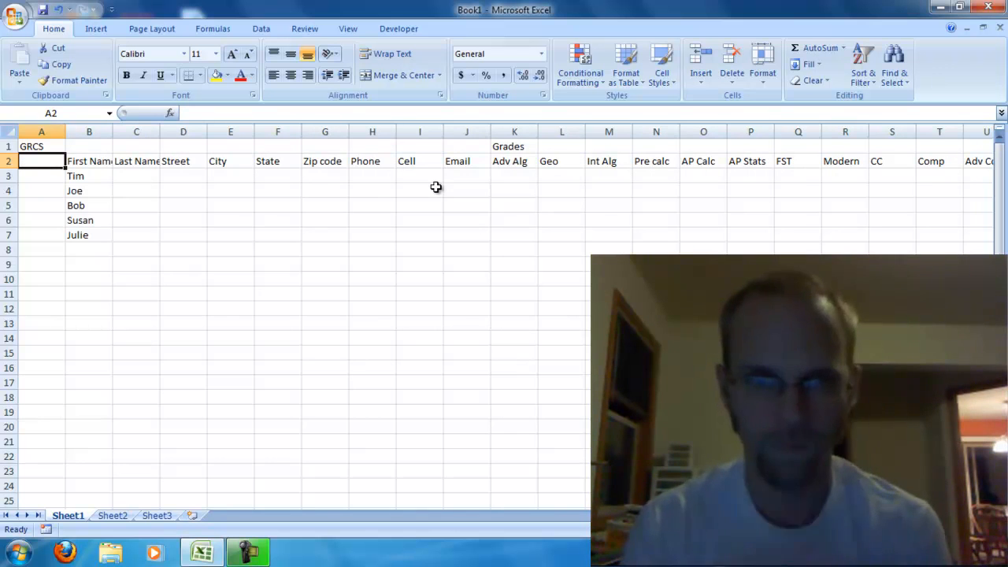
Step: Examine the rows available below the list of first names in column B, as far as row 187
click(90, 234)
key(Return)
key(Down)
key(Down)
key(Down)
key(Down)
key(Down)
key(Down)
key(Down)
key(Down)
key(Down)
key(Down)
key(Down)
key(Down)
key(Down)
key(Down)
key(Down)
key(Down)
key(Down)
key(Down)
key(Down)
key(Down)
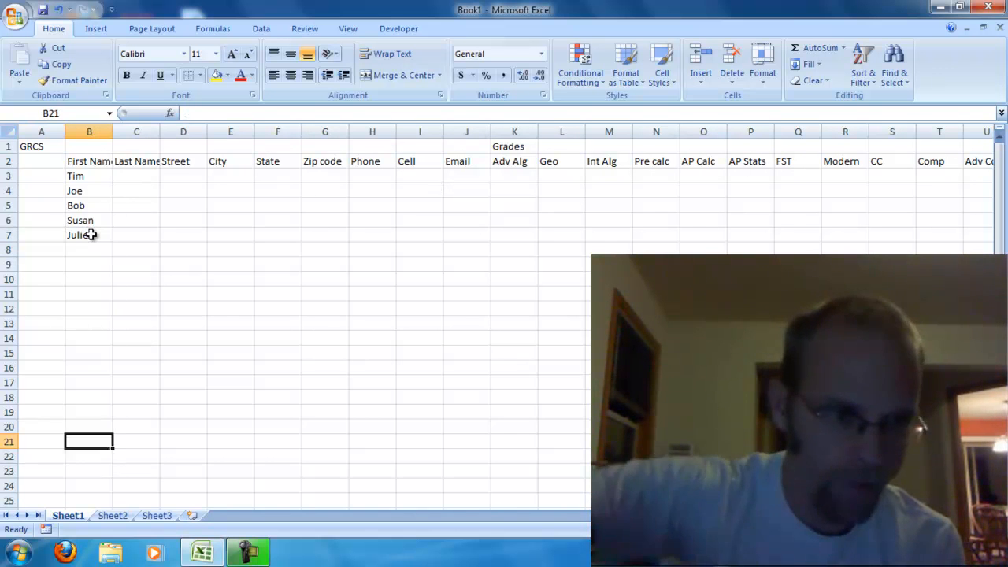
key(Down)
key(Down)
key(Down)
key(Down)
key(Down)
key(Down)
key(Down)
key(Down)
key(Down)
key(Down)
key(Down)
key(Down)
key(Down)
key(Down)
key(Down)
key(Down)
key(Down)
key(Down)
key(Down)
key(Down)
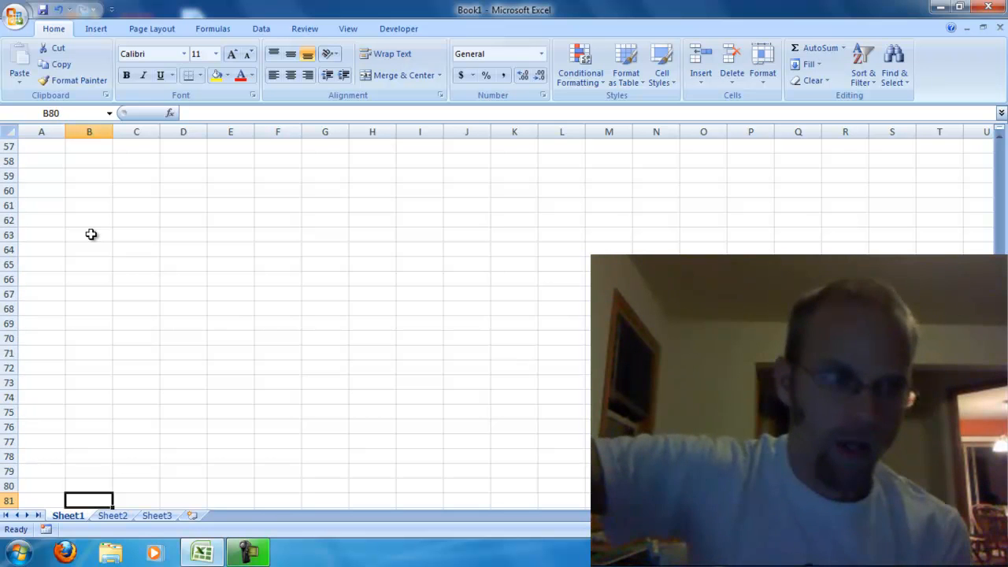
key(Down)
key(Down)
key(Down)
key(Down)
key(Down)
key(Down)
key(Down)
key(Down)
key(Down)
key(Down)
key(Down)
key(Down)
key(Down)
key(Down)
key(Down)
key(Down)
key(Down)
key(Down)
key(Down)
key(Down)
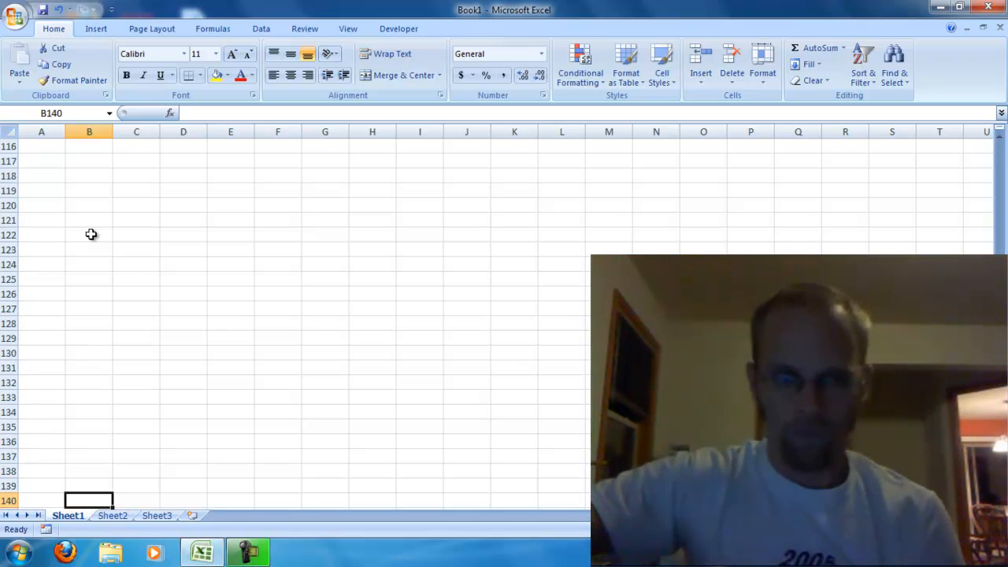
key(Down)
key(Down)
key(Down)
key(Down)
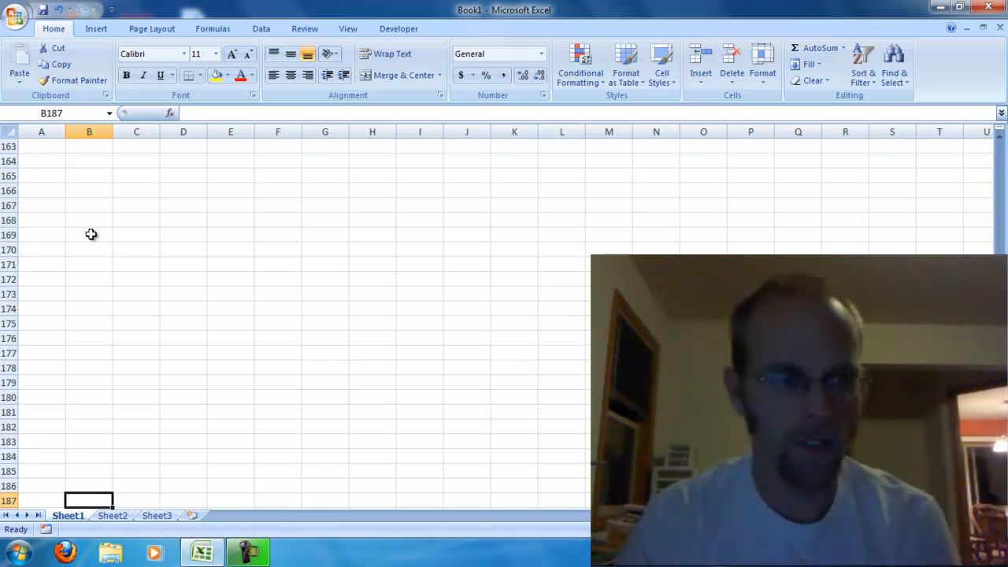
Step: Examine the columns along row 187 as far as column AJ, and return to the course headers
key(Right)
key(Right)
key(Right)
key(Right)
key(Right)
key(Right)
key(Right)
key(Right)
key(Right)
key(Right)
key(Right)
key(Right)
key(Right)
key(Right)
key(Right)
key(Right)
key(Right)
key(Right)
key(Right)
key(Right)
key(Right)
key(Right)
key(Right)
key(Right)
key(Right)
key(Right)
key(Right)
key(Right)
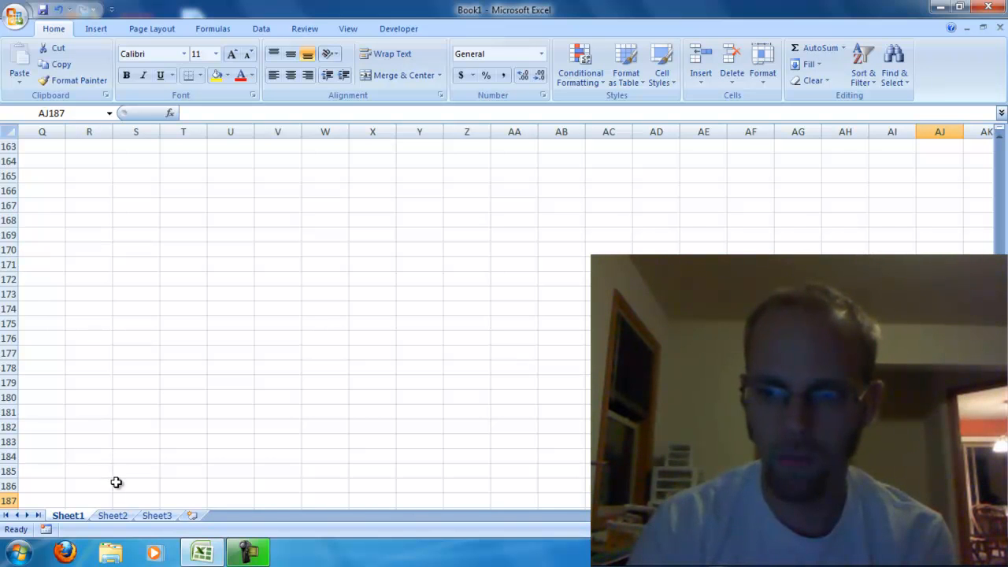
key(Page_Up)
key(Page_Up)
key(Page_Up)
key(Page_Up)
key(Page_Up)
key(Page_Up)
key(Page_Up)
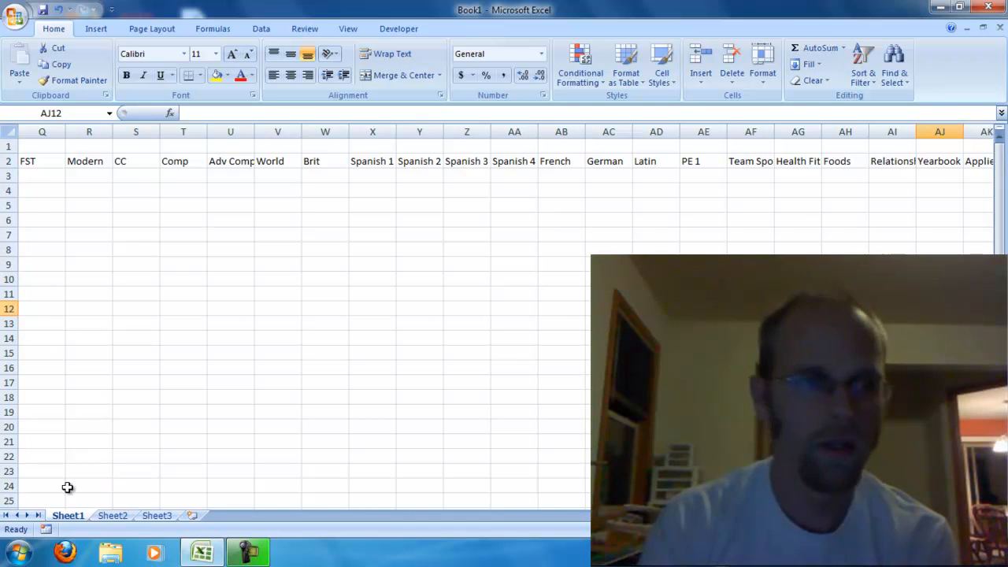
Step: Look at the Sheet2 and Sheet3 worksheets, and return to the beginning of the roster on Sheet1
click(110, 516)
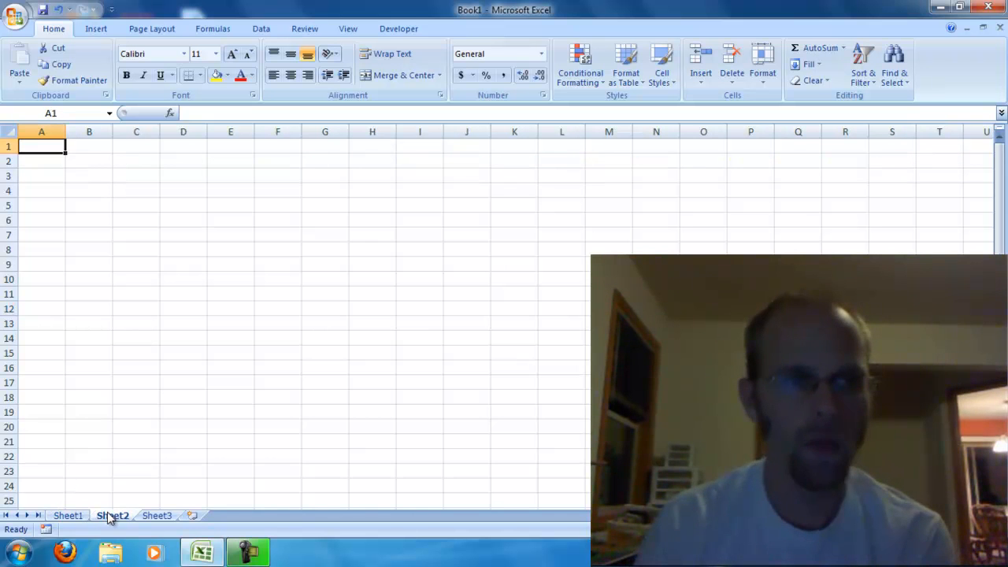
click(160, 516)
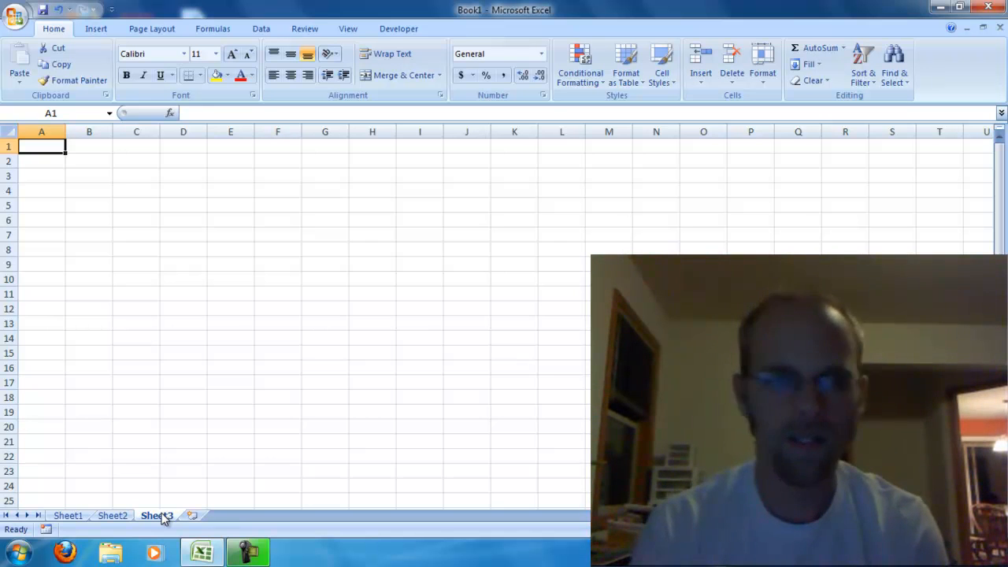
click(71, 517)
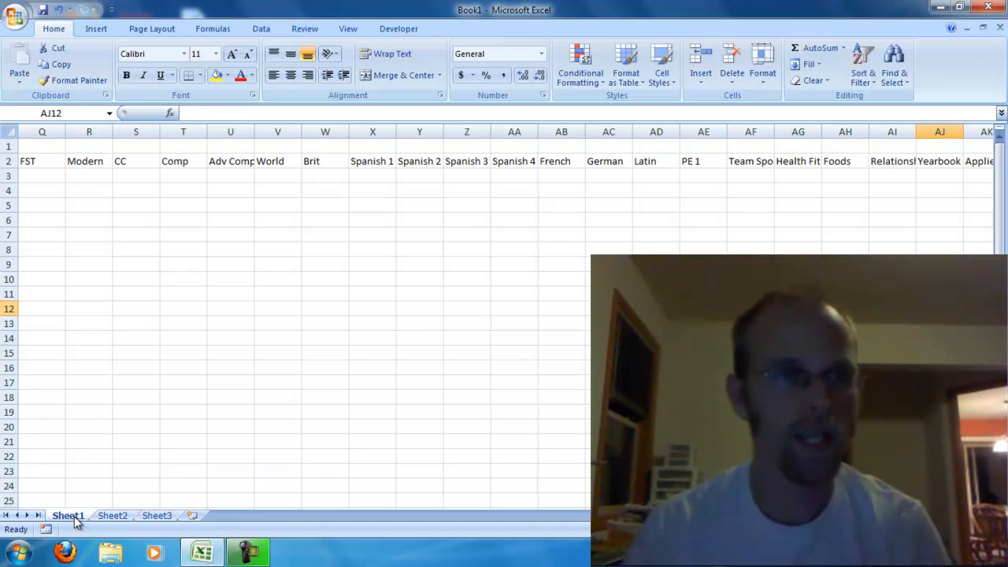
key(Home)
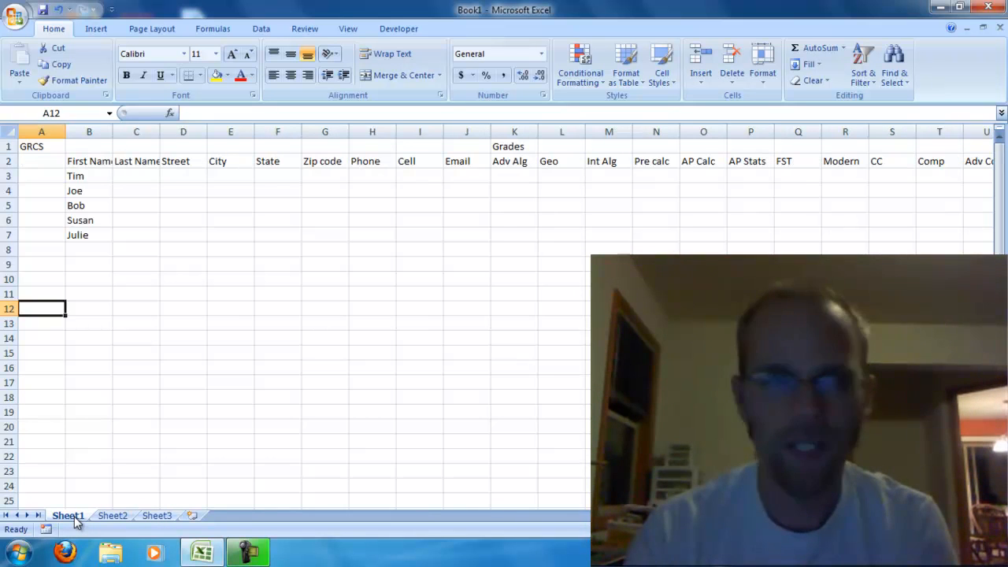